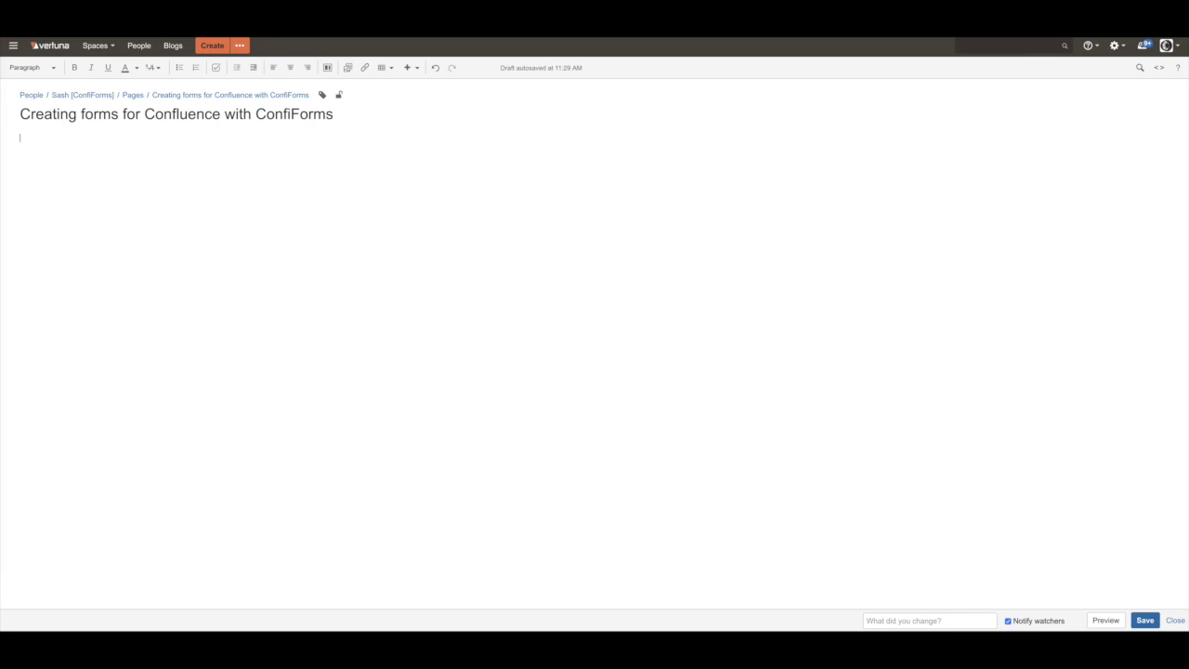
- Insert a ConfiForms Form Definition named 'bookshelf' with the registration title 'Our bookshelf'
{"action": "type", "text": "{"}
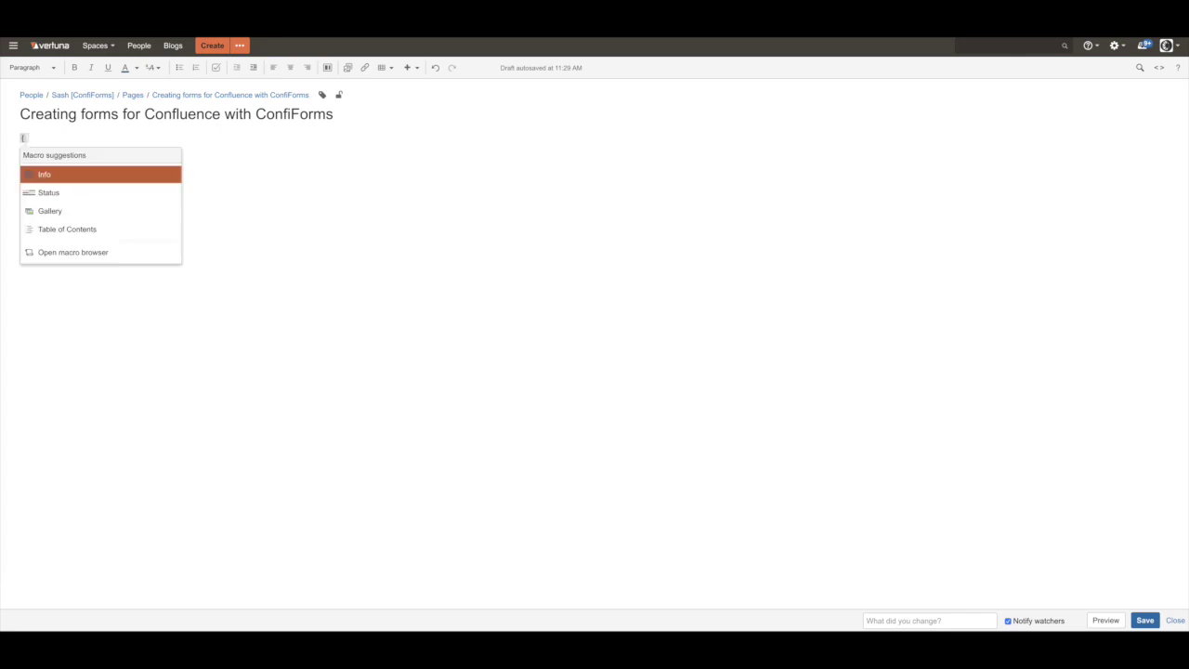
{"action": "type", "text": "def"}
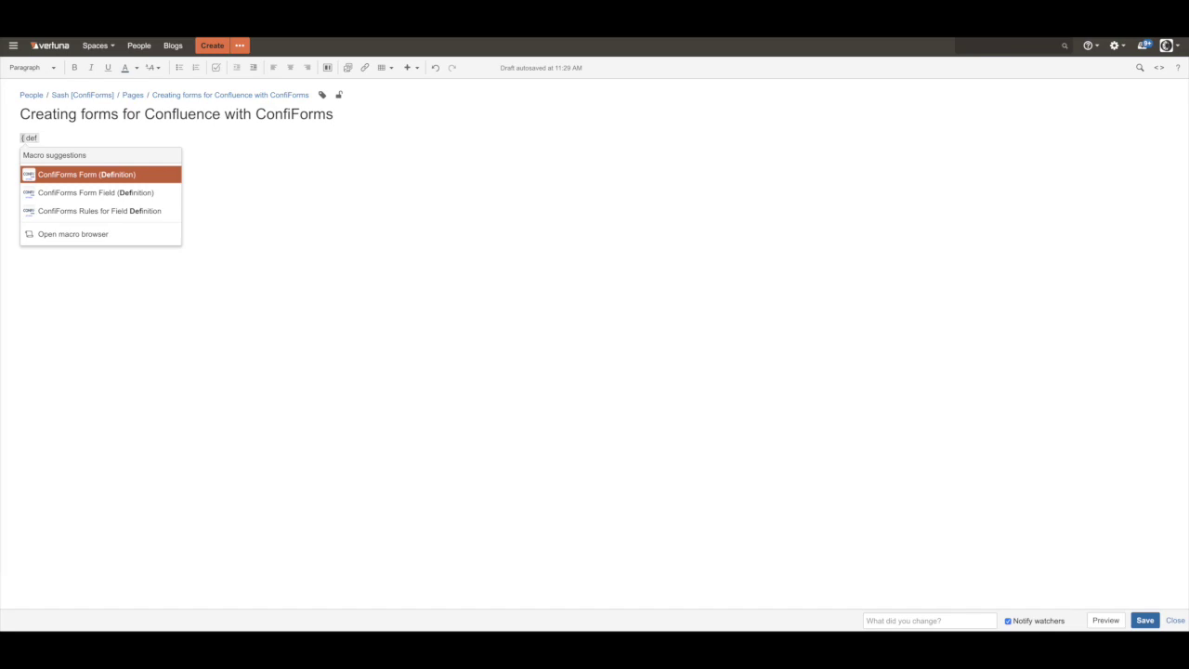
{"action": "key", "text": "Return"}
{"action": "type", "text": "boo"}
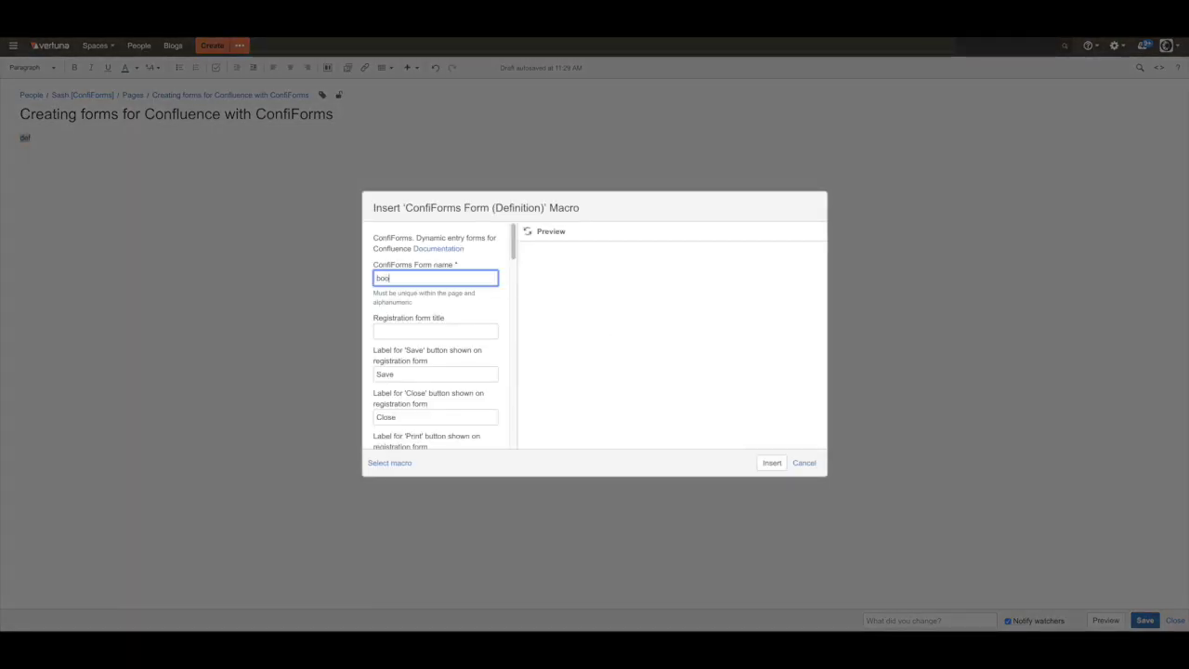
{"action": "type", "text": "kshelf"}
{"action": "left_click", "coordinate": [436, 331]}
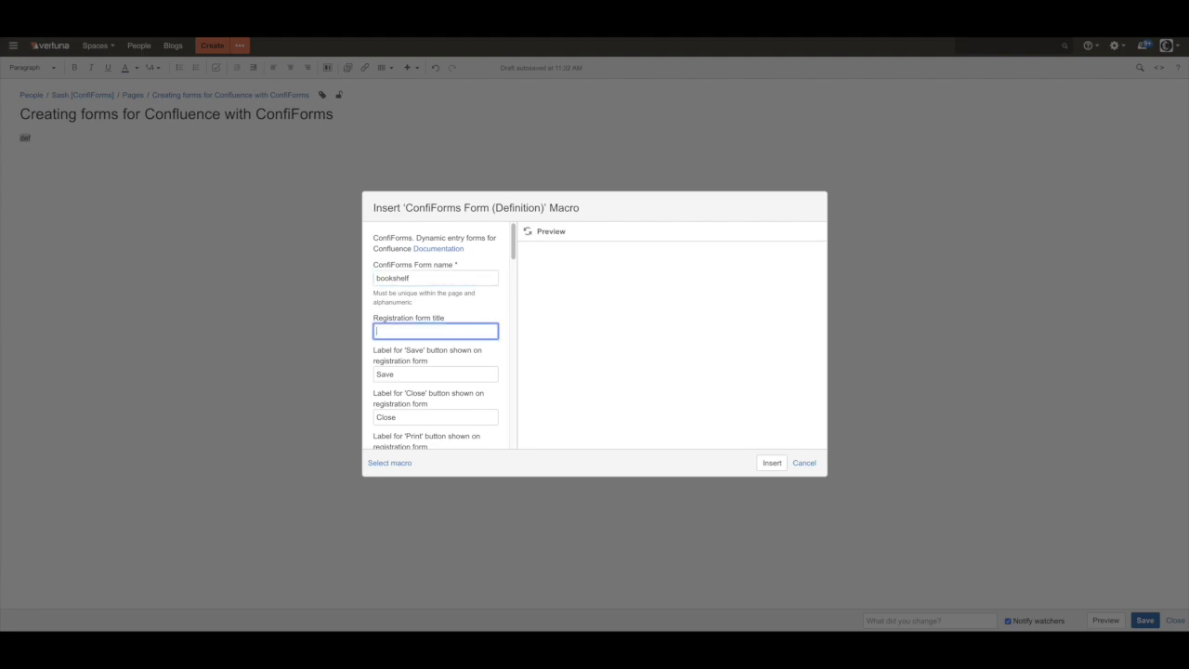
{"action": "type", "text": "Our bookshelf"}
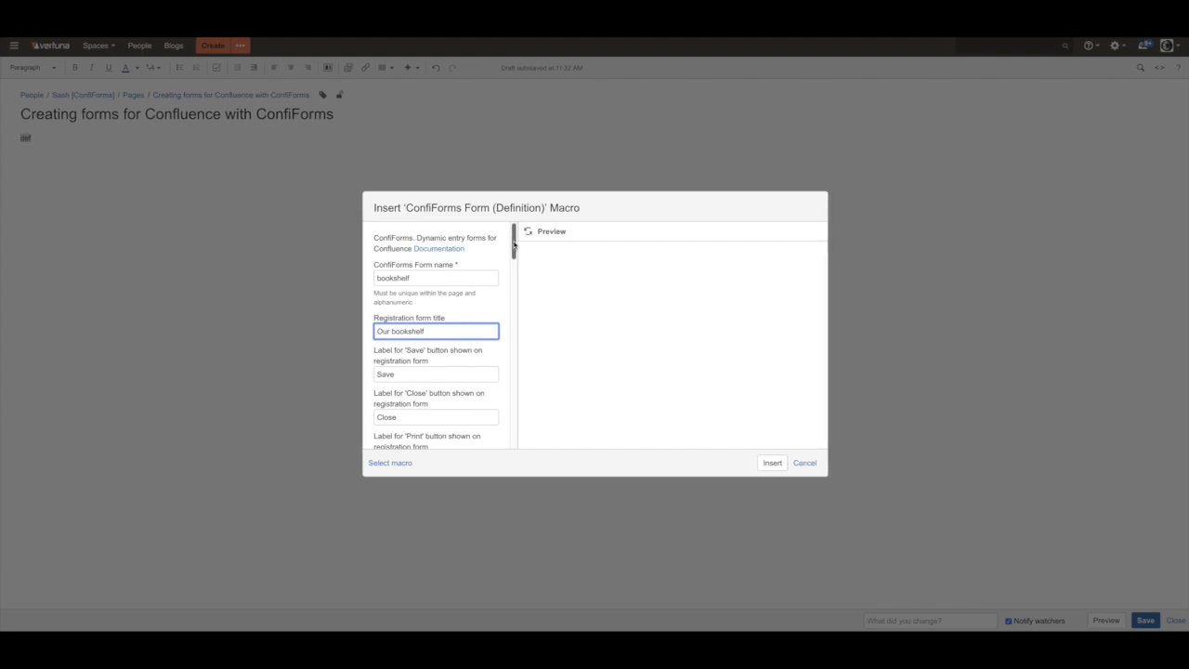
{"action": "mouse_move", "coordinate": [513, 238]}
{"action": "left_mouse_down"}
{"action": "mouse_move", "coordinate": [530, 430]}
{"action": "mouse_move", "coordinate": [513, 237]}
{"action": "left_mouse_up"}
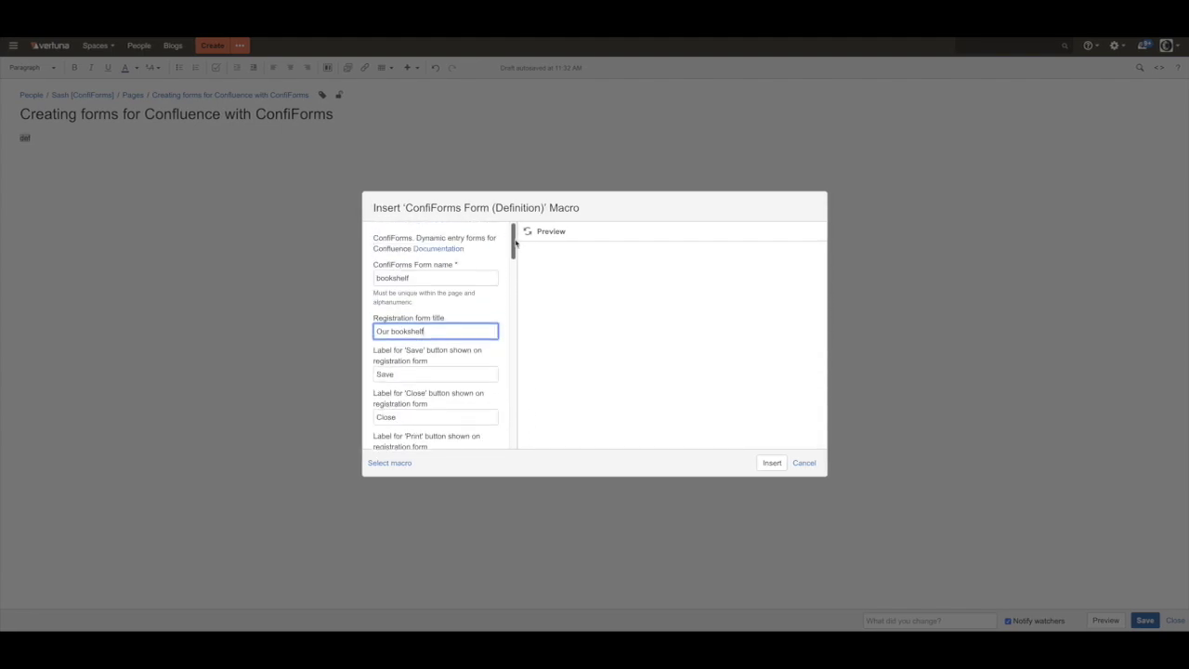
{"action": "left_click", "coordinate": [772, 463]}
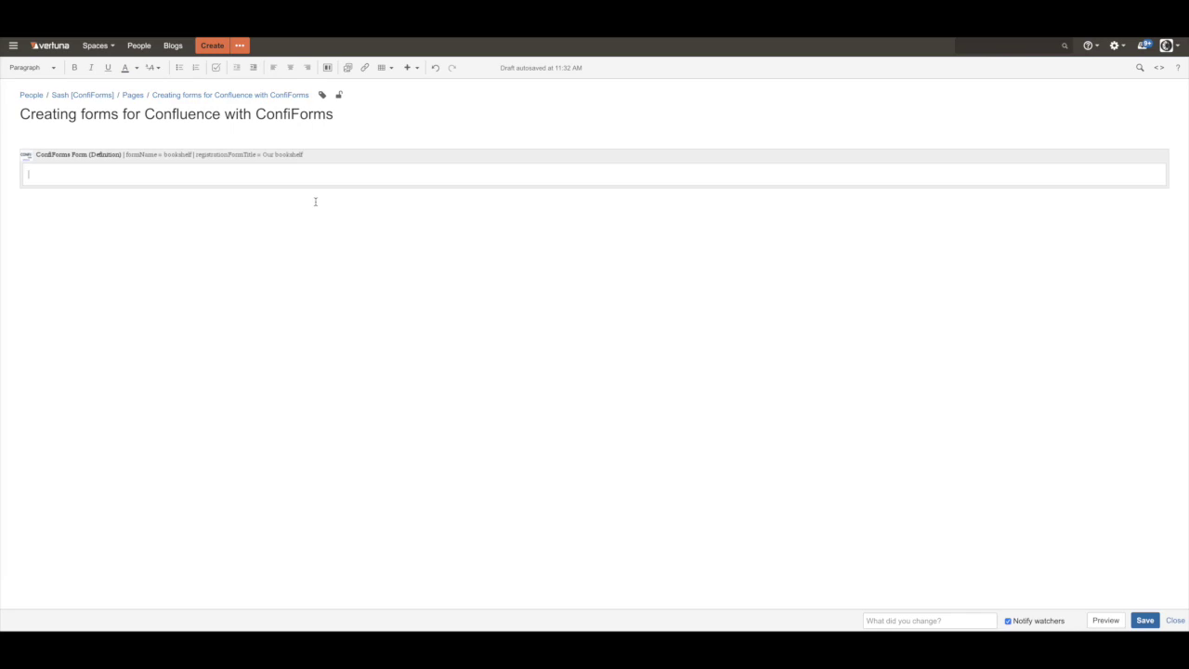
- Add a ConfiForms form field named 'title' labelled 'Title' inside the form
{"action": "type", "text": "{def"}
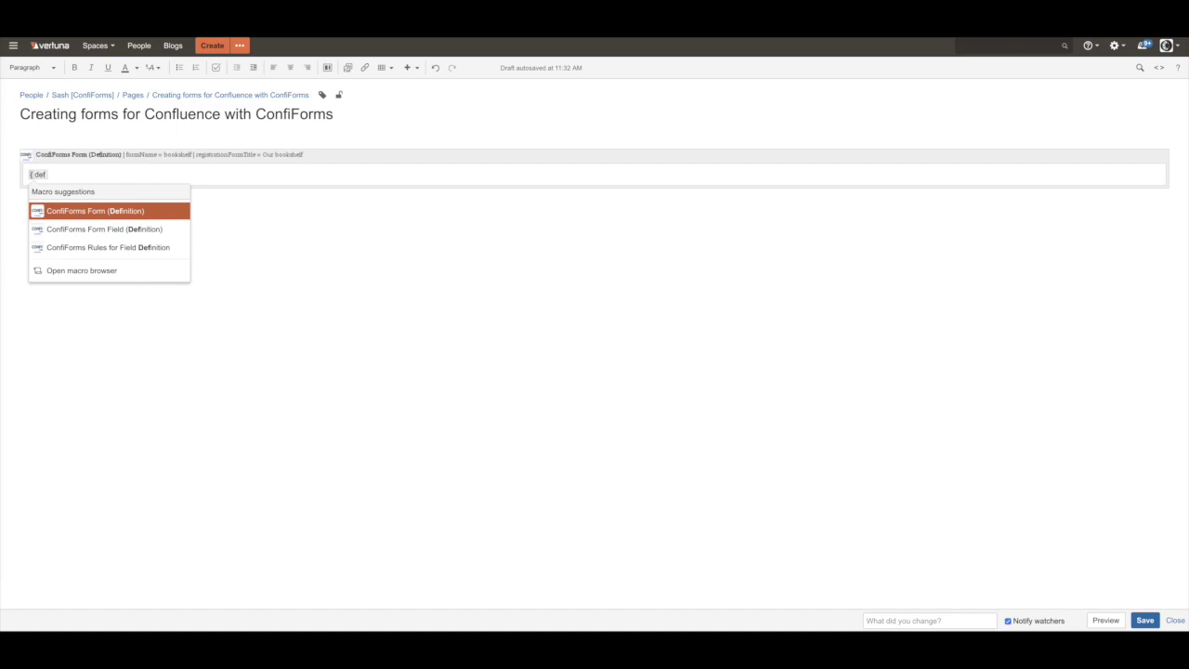
{"action": "key", "text": "Down"}
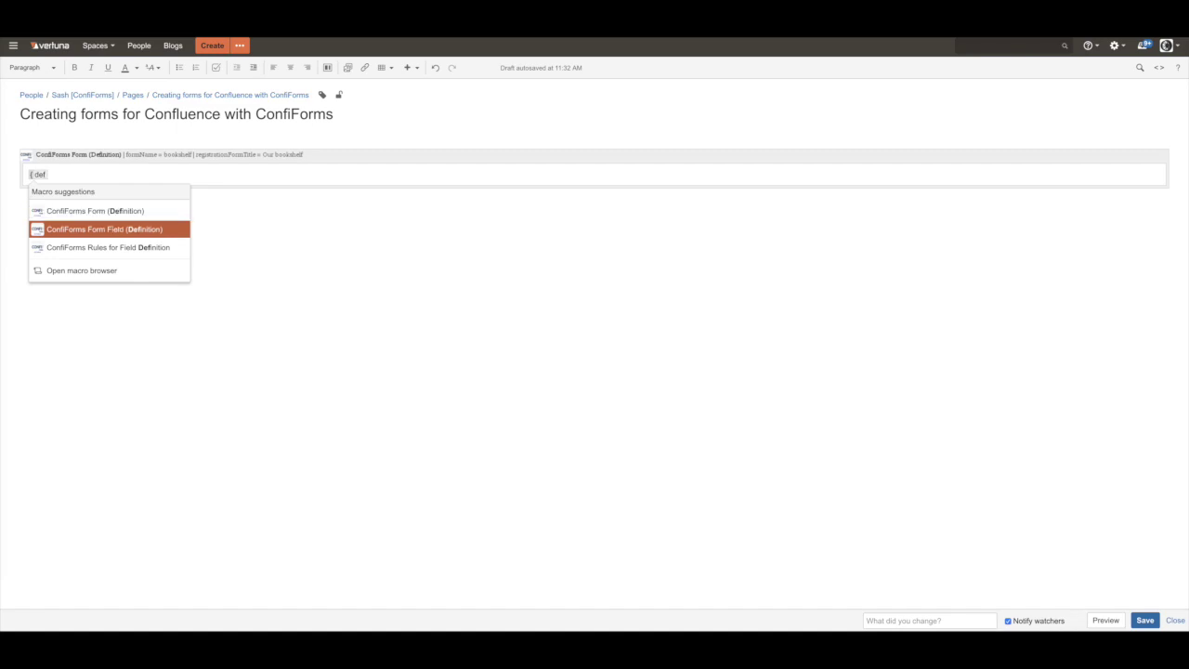
{"action": "key", "text": "Return"}
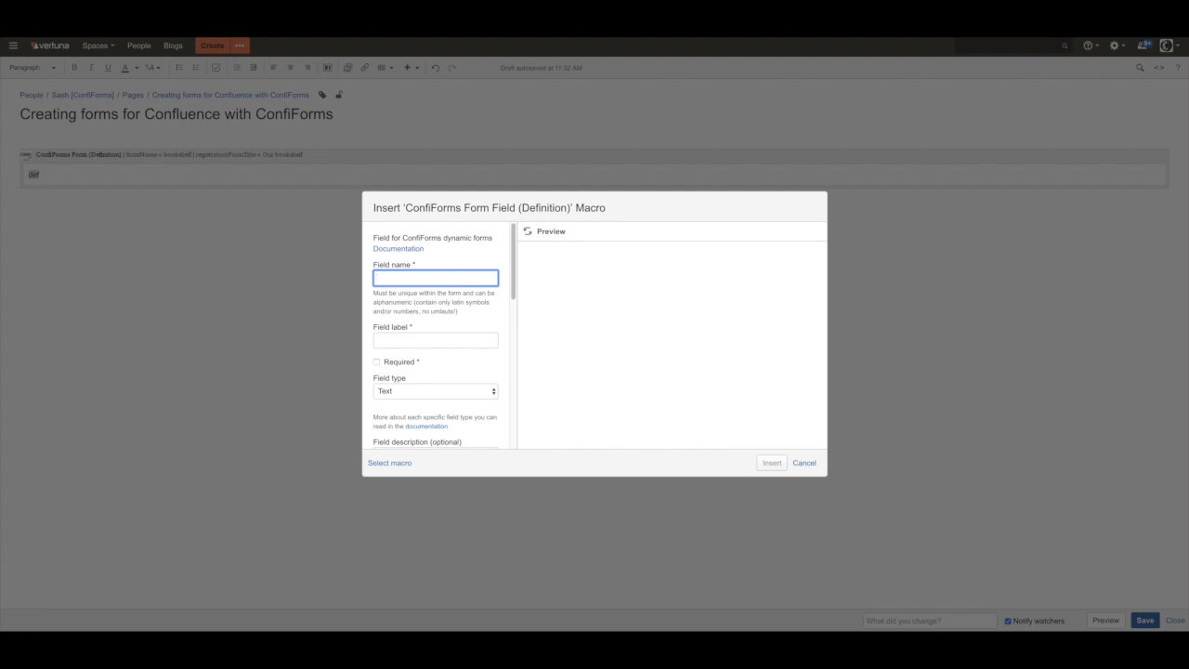
{"action": "type", "text": "title"}
{"action": "key", "text": "Tab"}
{"action": "type", "text": "Title"}
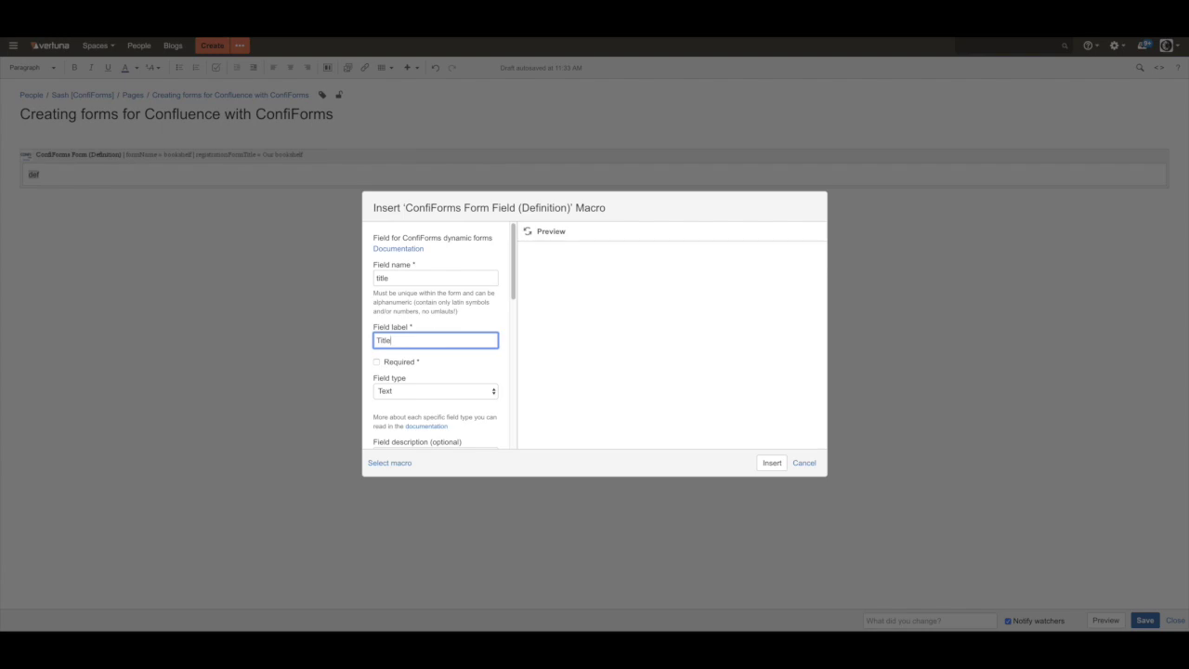
{"action": "key", "text": "Return"}
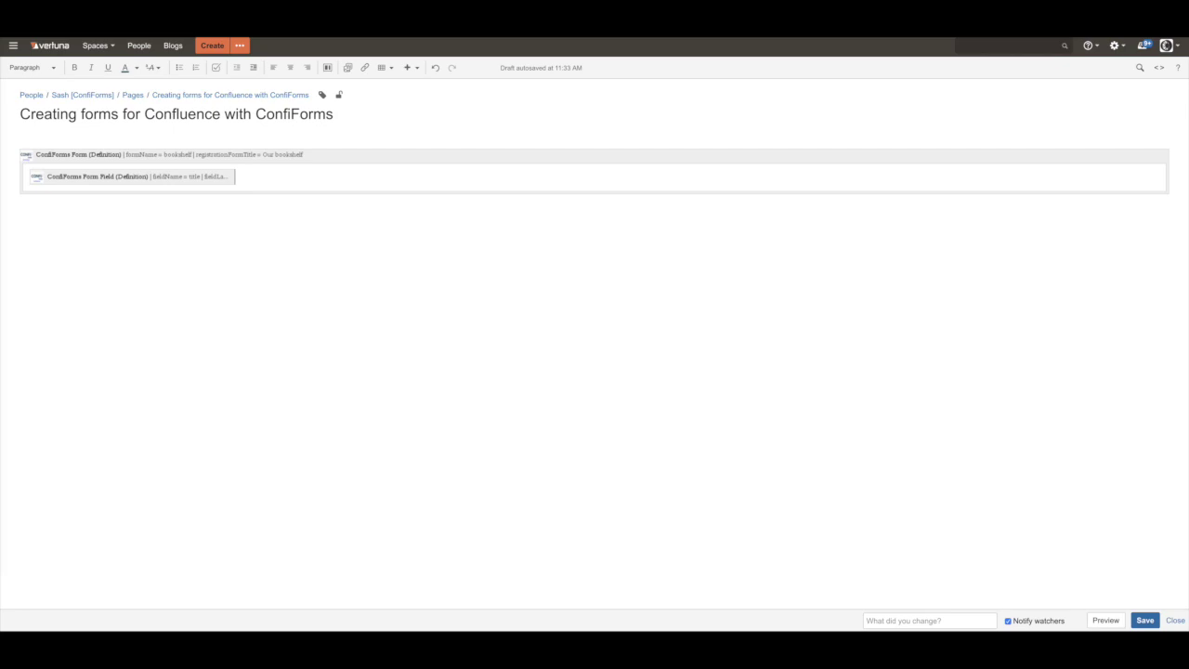
- Make the title field required
{"action": "double_click", "coordinate": [159, 180]}
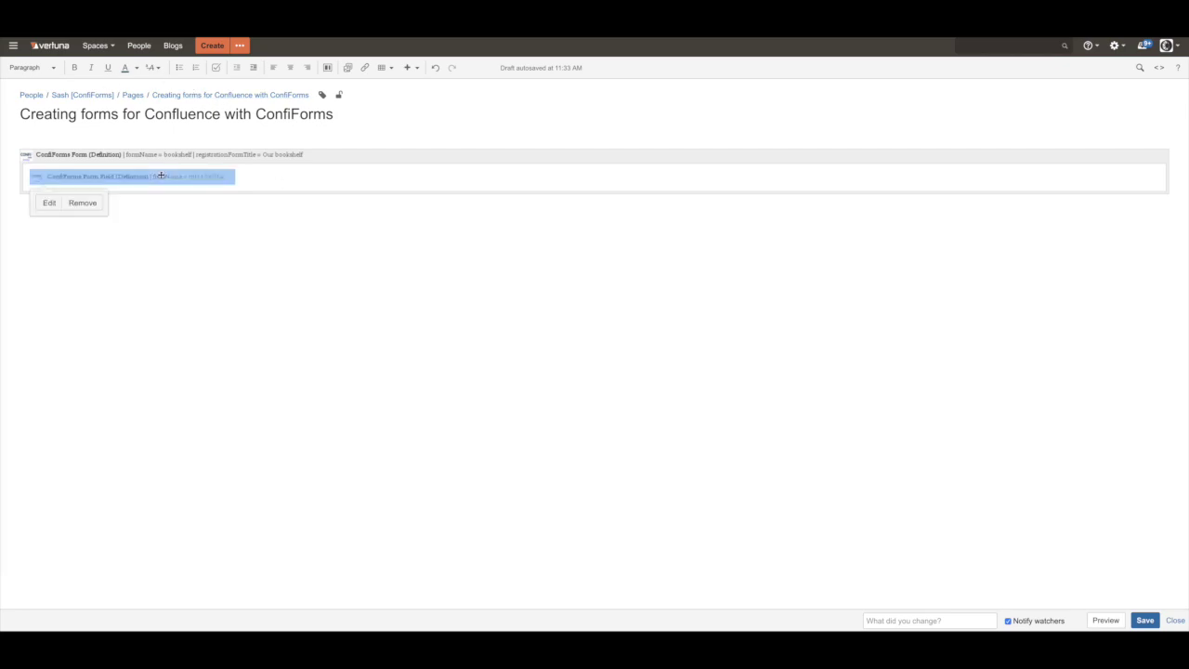
{"action": "left_click", "coordinate": [378, 362]}
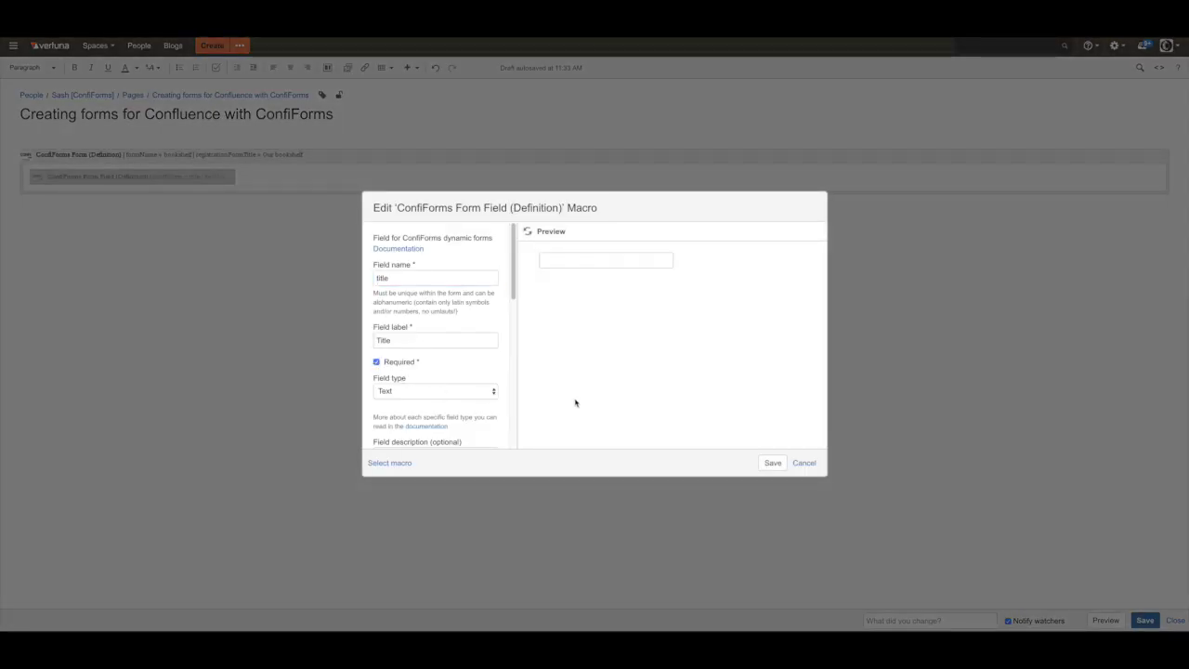
{"action": "left_click", "coordinate": [773, 463]}
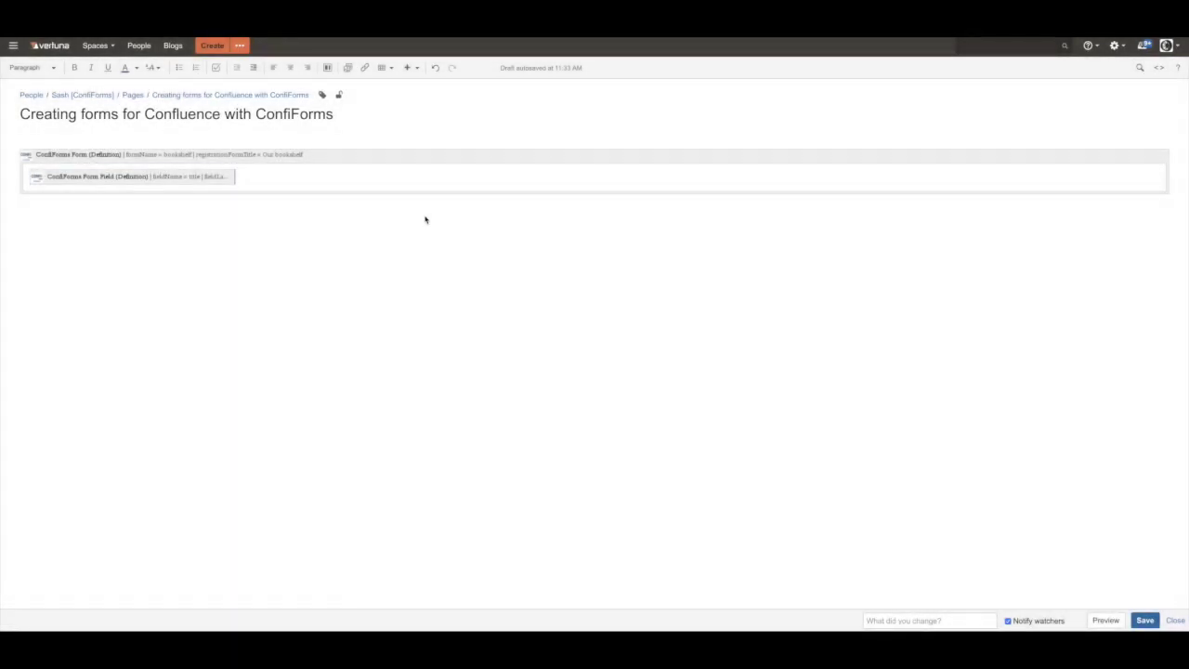
- On a new line, add an optional Textarea field named 'intro' labelled 'Introduction'
{"action": "key", "text": "Return"}
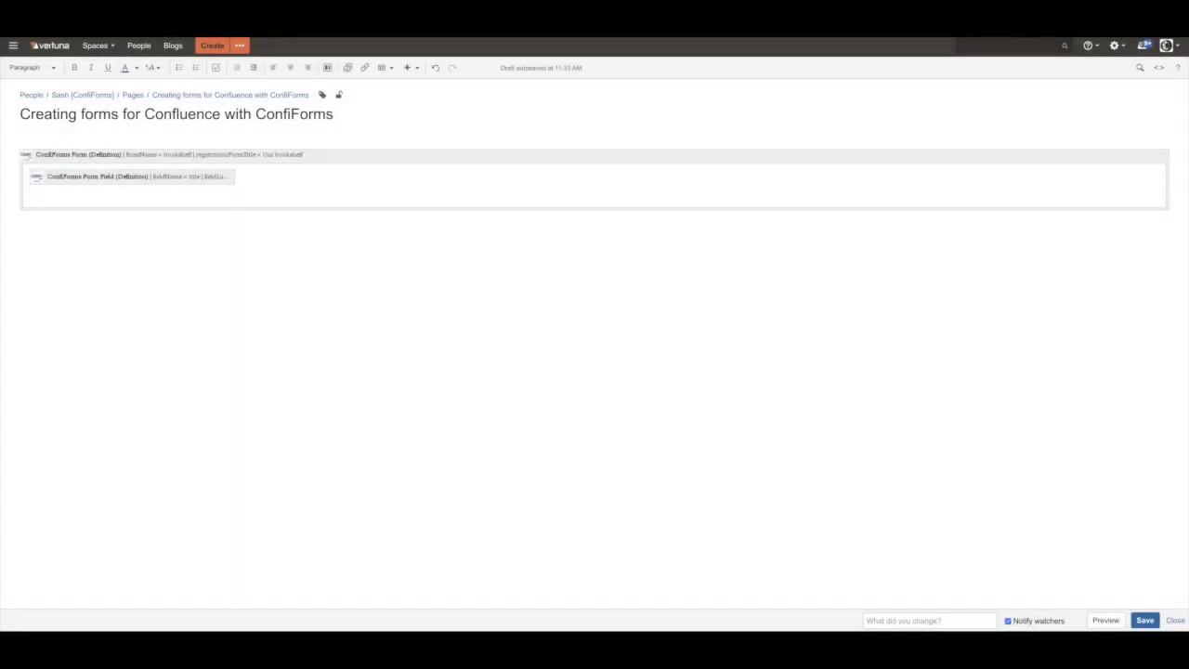
{"action": "type", "text": "{"}
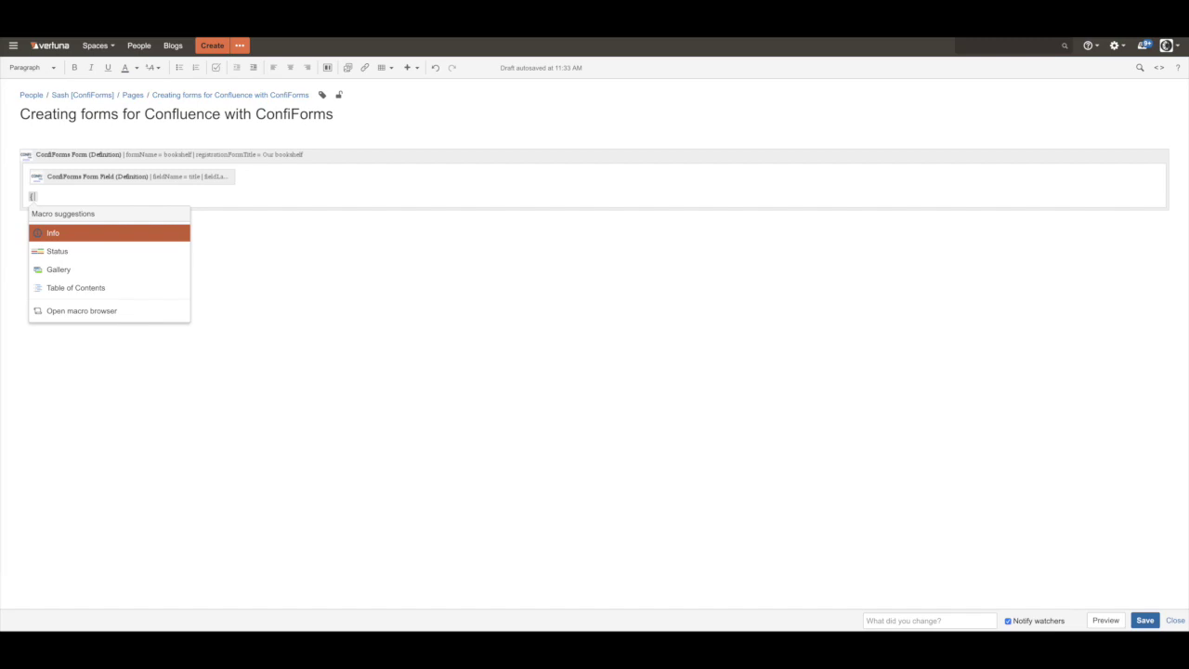
{"action": "type", "text": "def"}
{"action": "key", "text": "Down"}
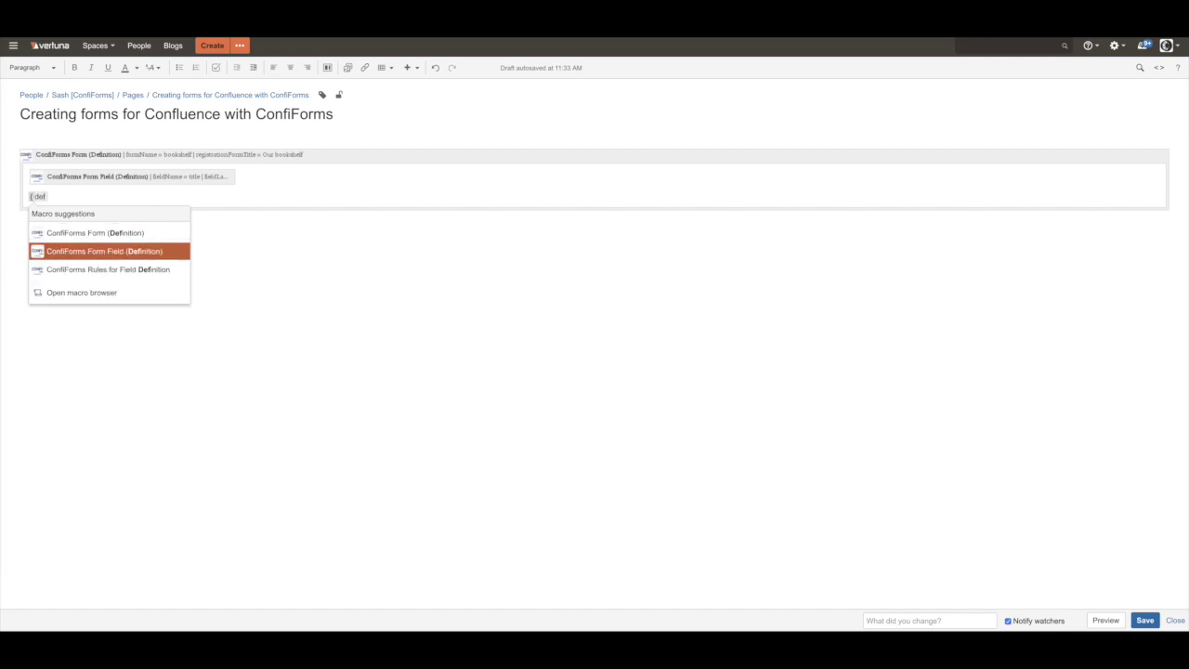
{"action": "key", "text": "Return"}
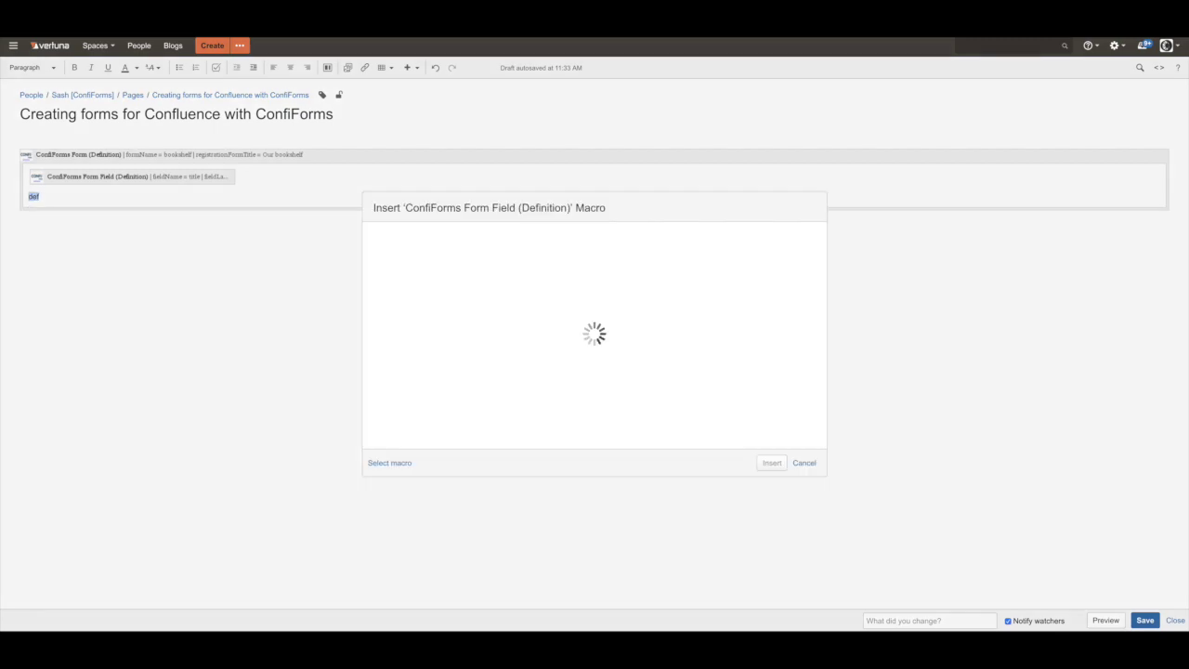
{"action": "type", "text": "intro"}
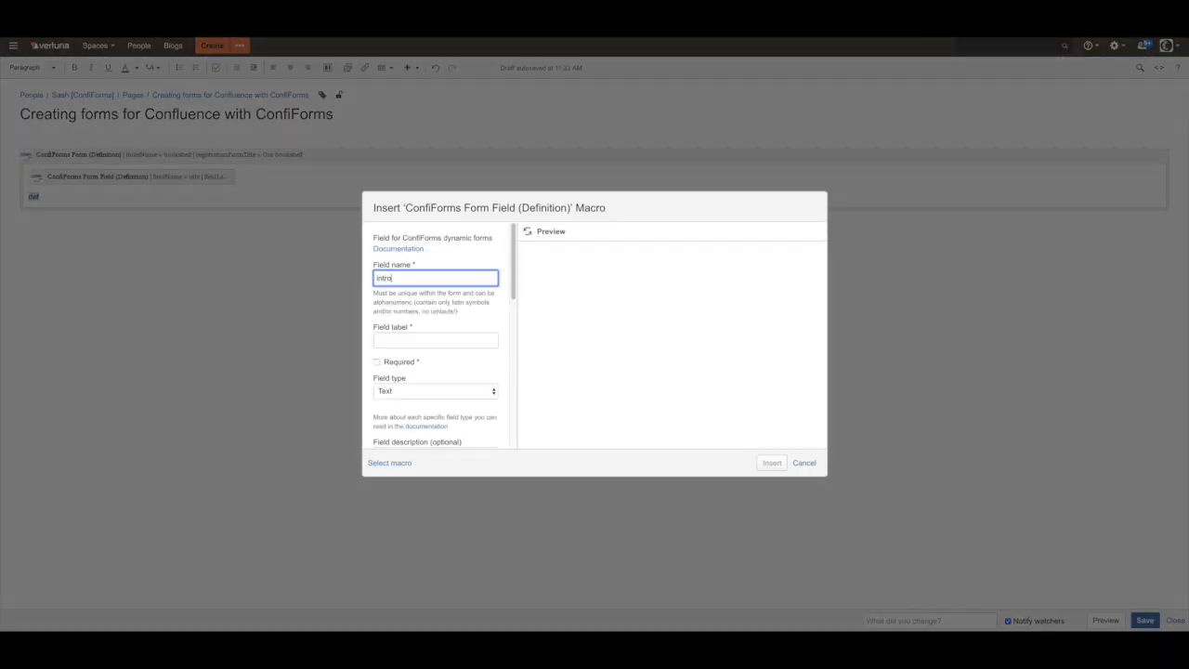
{"action": "key", "text": "Tab"}
{"action": "type", "text": "In"}
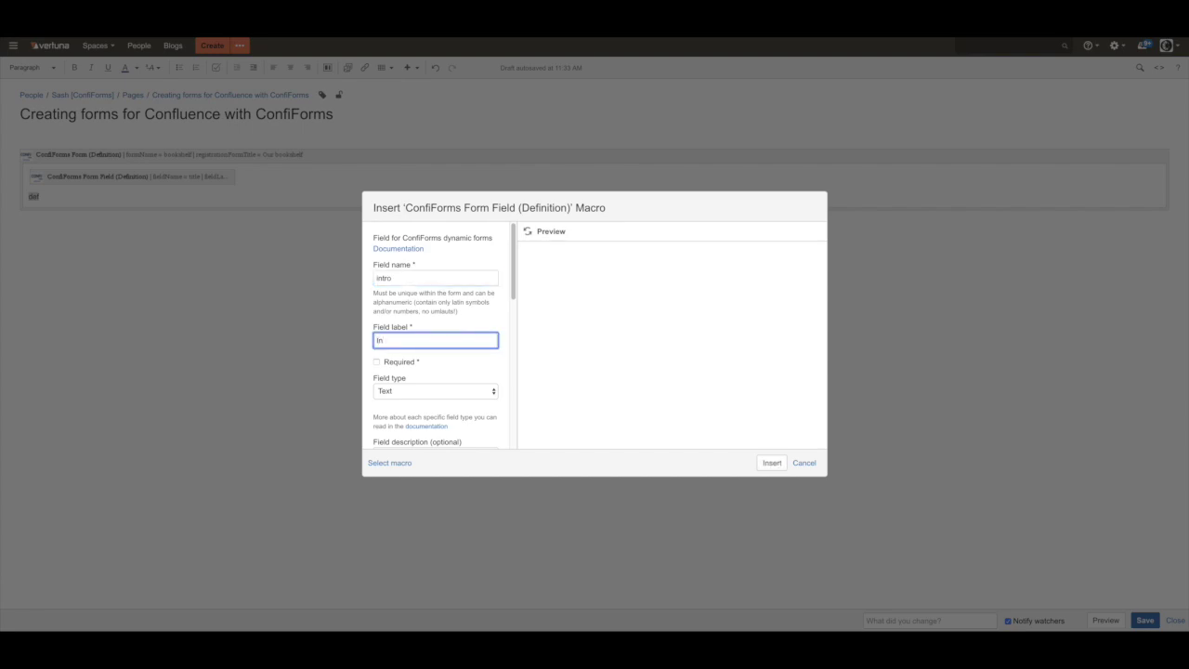
{"action": "type", "text": "troduction"}
{"action": "key", "text": "Tab"}
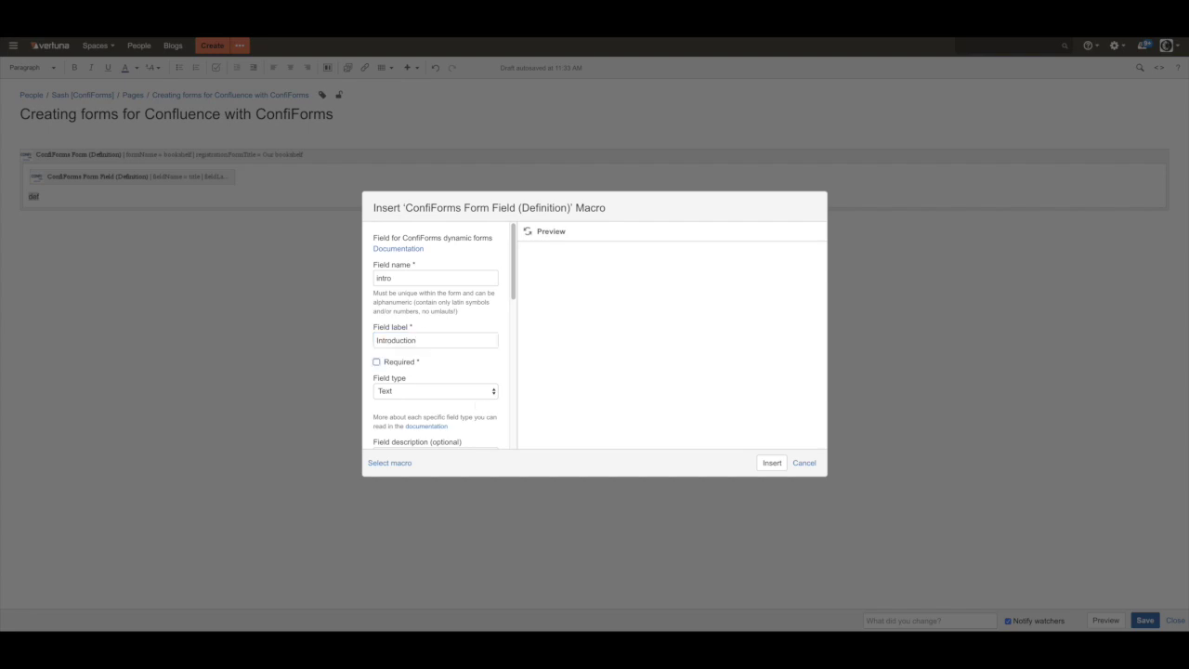
{"action": "key", "text": "Tab"}
{"action": "key", "text": "Down"}
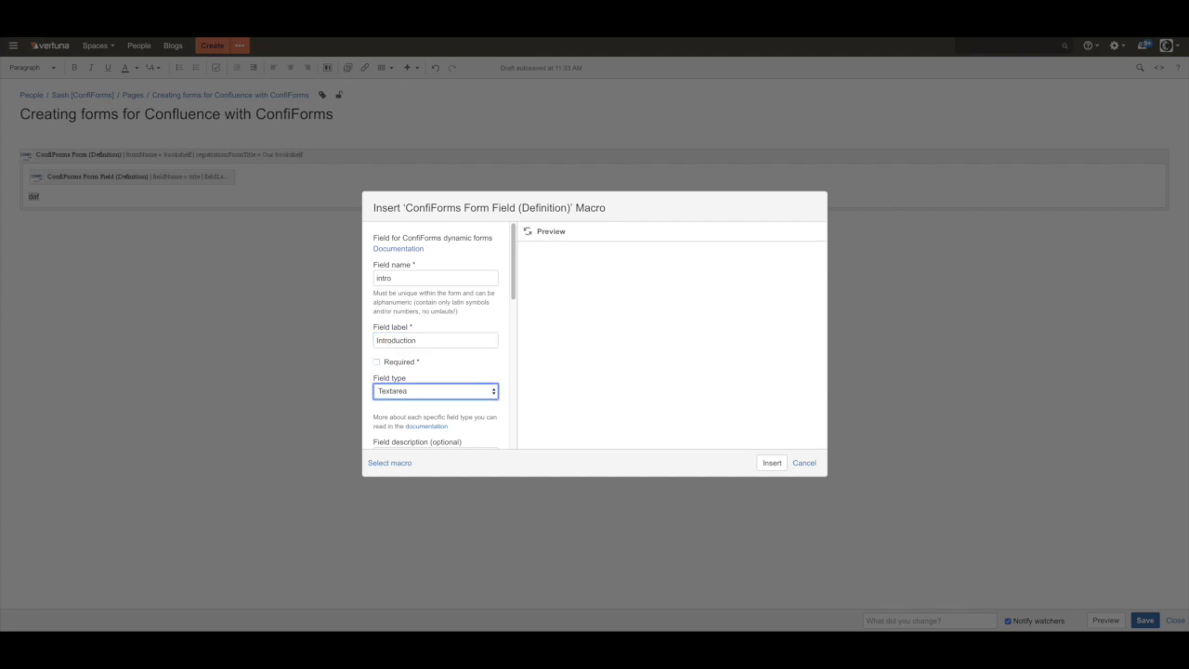
{"action": "left_click", "coordinate": [772, 463]}
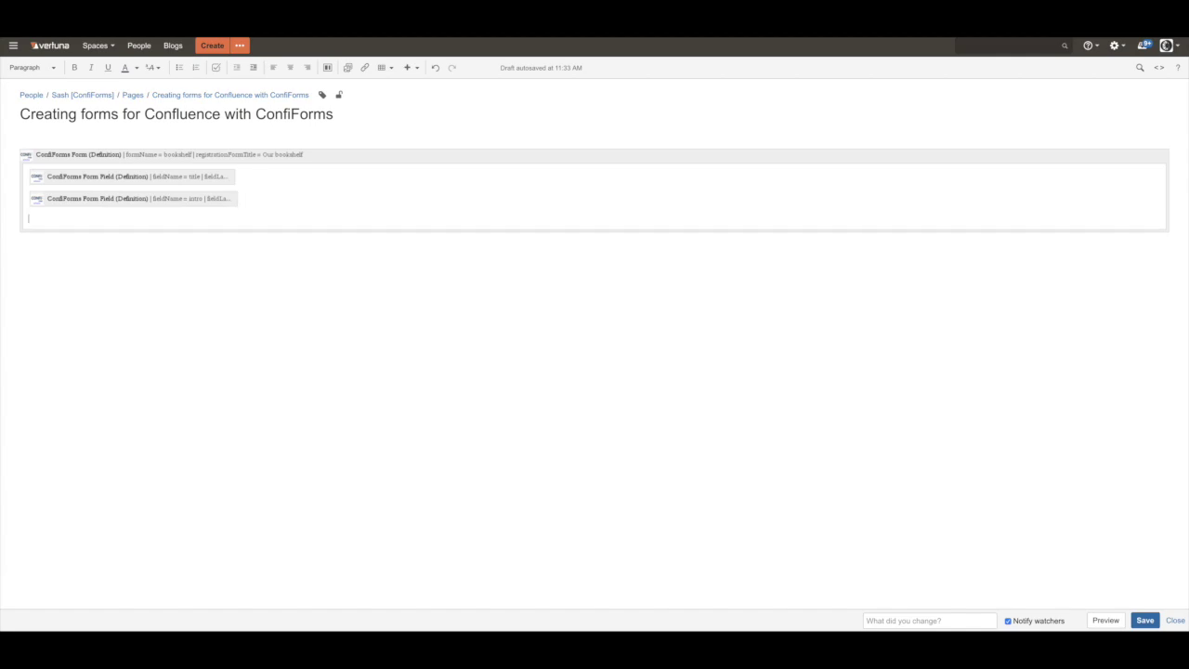
- Start a new form field named 'picture' labelled 'Book cover pic'
{"action": "type", "text": "{def"}
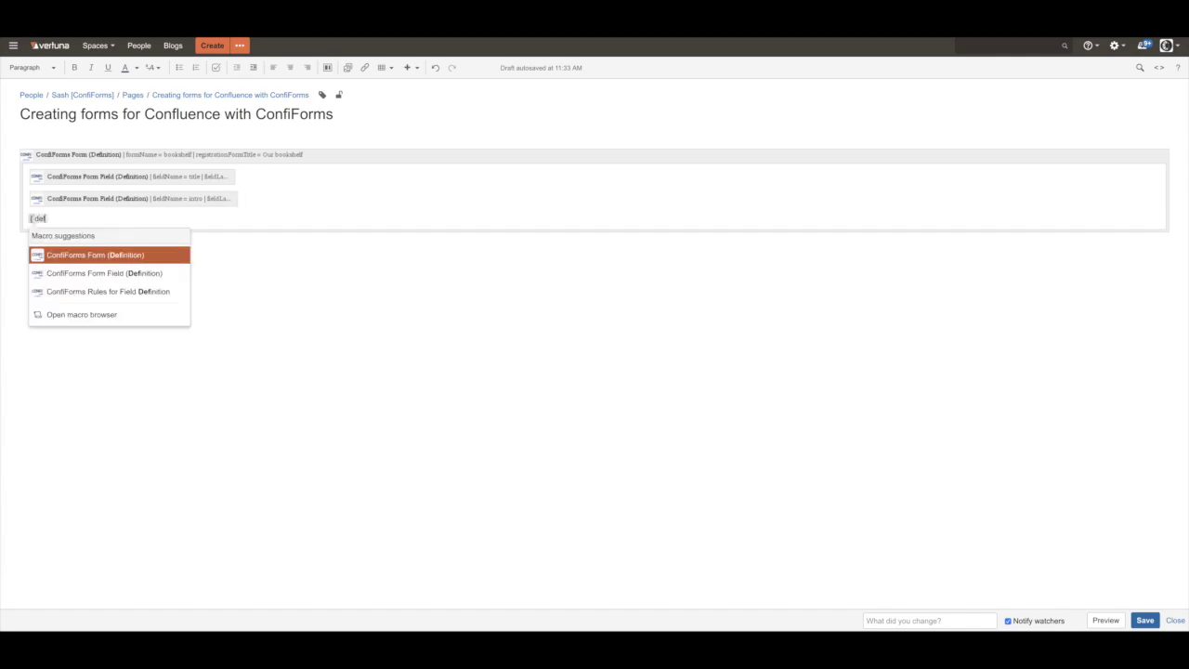
{"action": "key", "text": "Down"}
{"action": "key", "text": "Return"}
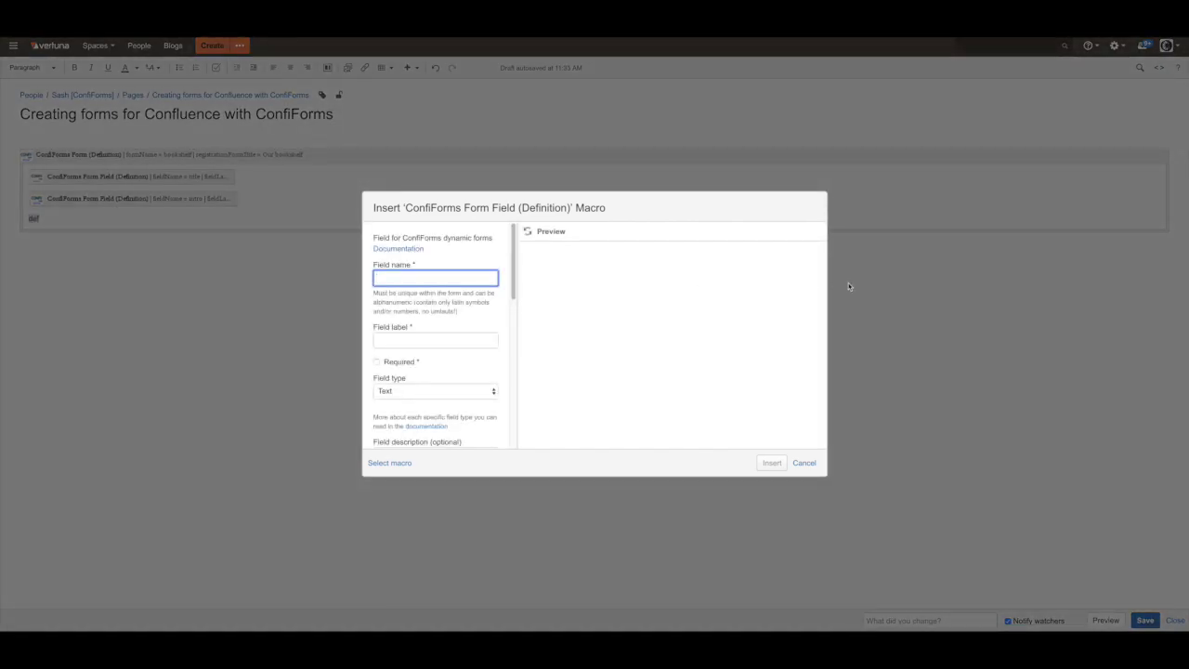
{"action": "type", "text": "picture"}
{"action": "key", "text": "Tab"}
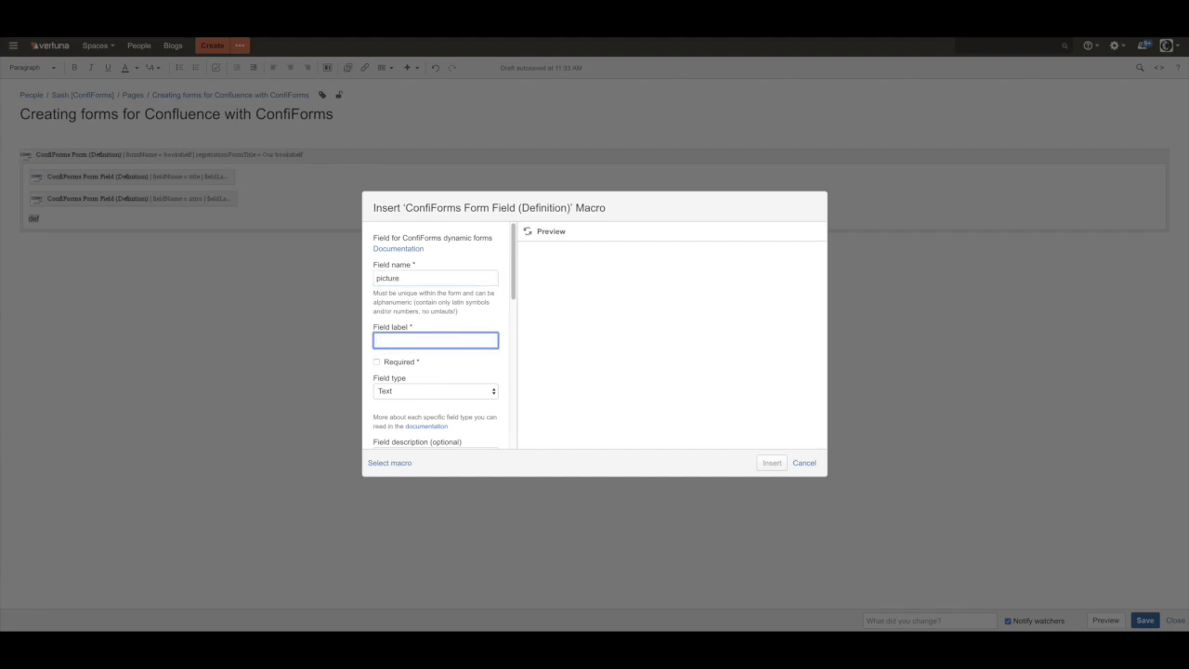
{"action": "type", "text": "Book cover pic"}
- Make the picture field a file/image upload with the fancy file input, and insert it
{"action": "key", "text": "Tab"}
{"action": "key", "text": "Tab"}
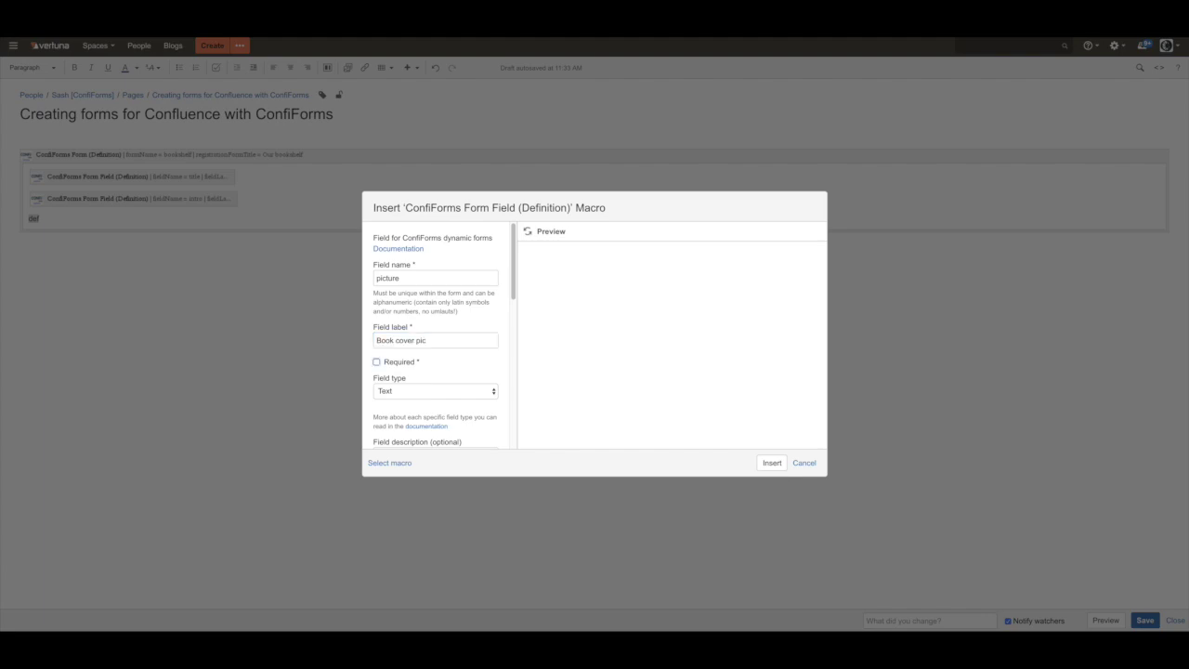
{"action": "key", "text": "f"}
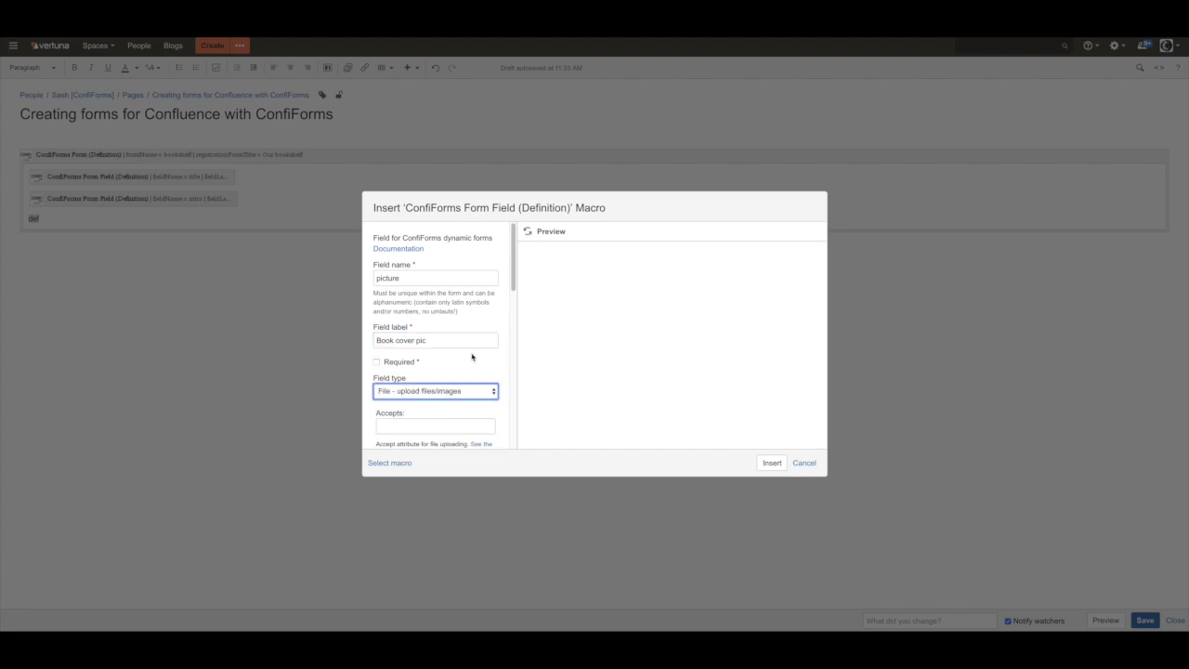
{"action": "scroll", "coordinate": [465, 357], "scroll_direction": "down", "scroll_amount": 2}
{"action": "left_click", "coordinate": [382, 444]}
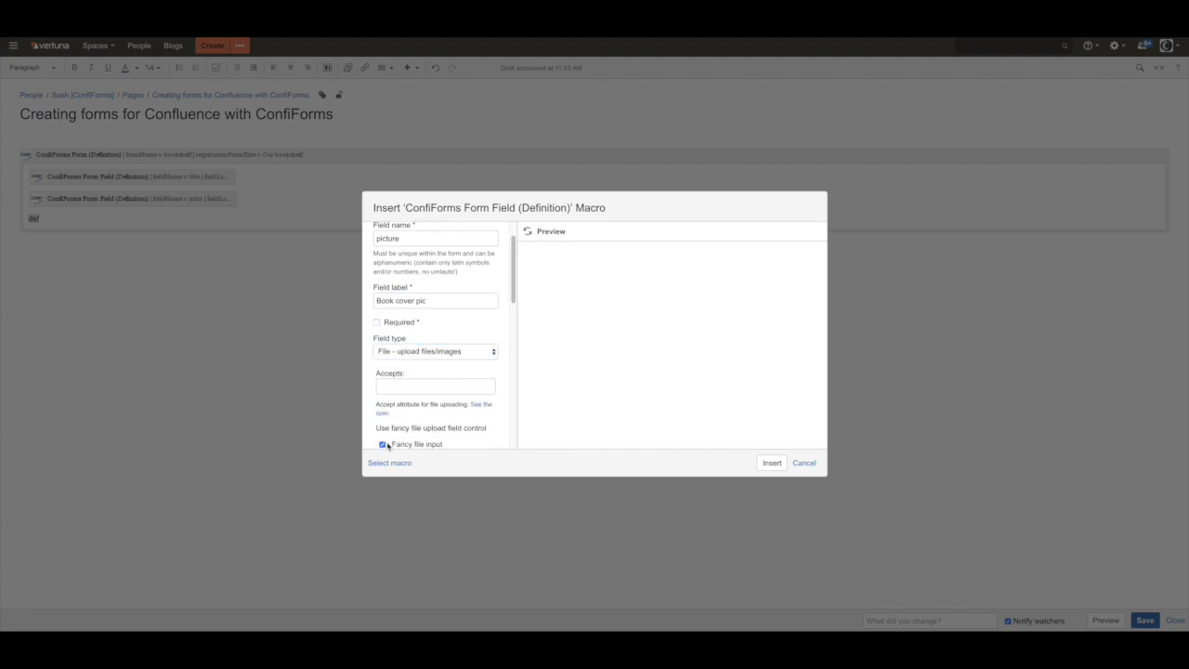
{"action": "scroll", "coordinate": [435, 352], "scroll_direction": "down", "scroll_amount": 4}
{"action": "left_click", "coordinate": [390, 306]}
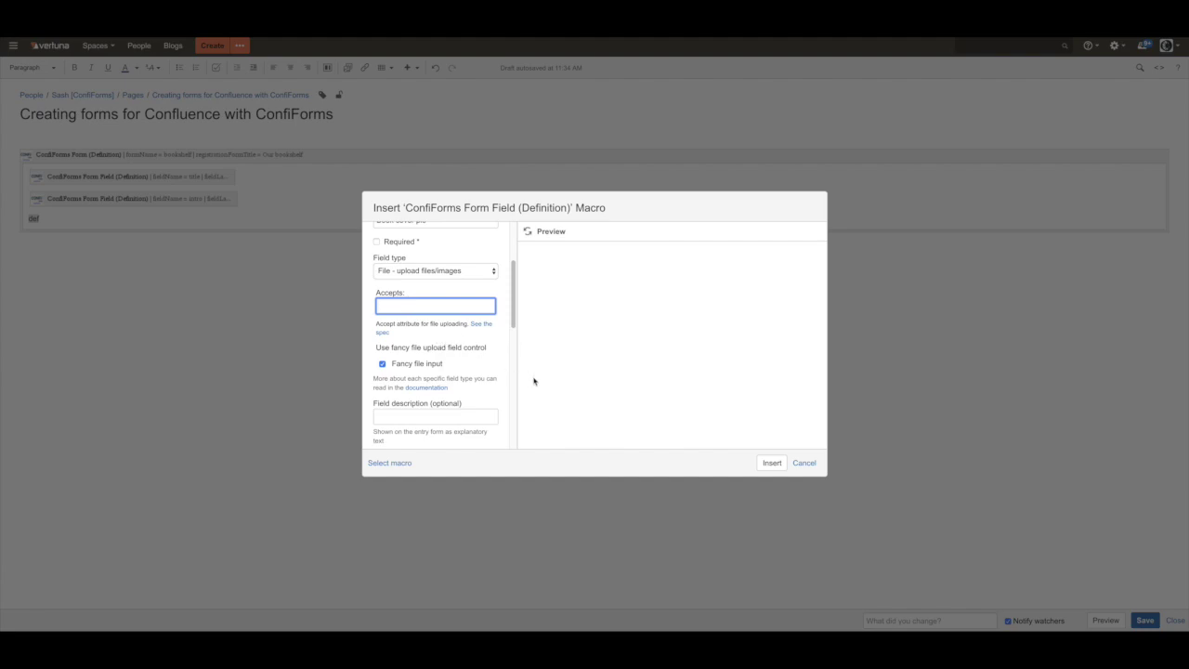
{"action": "left_click", "coordinate": [772, 462]}
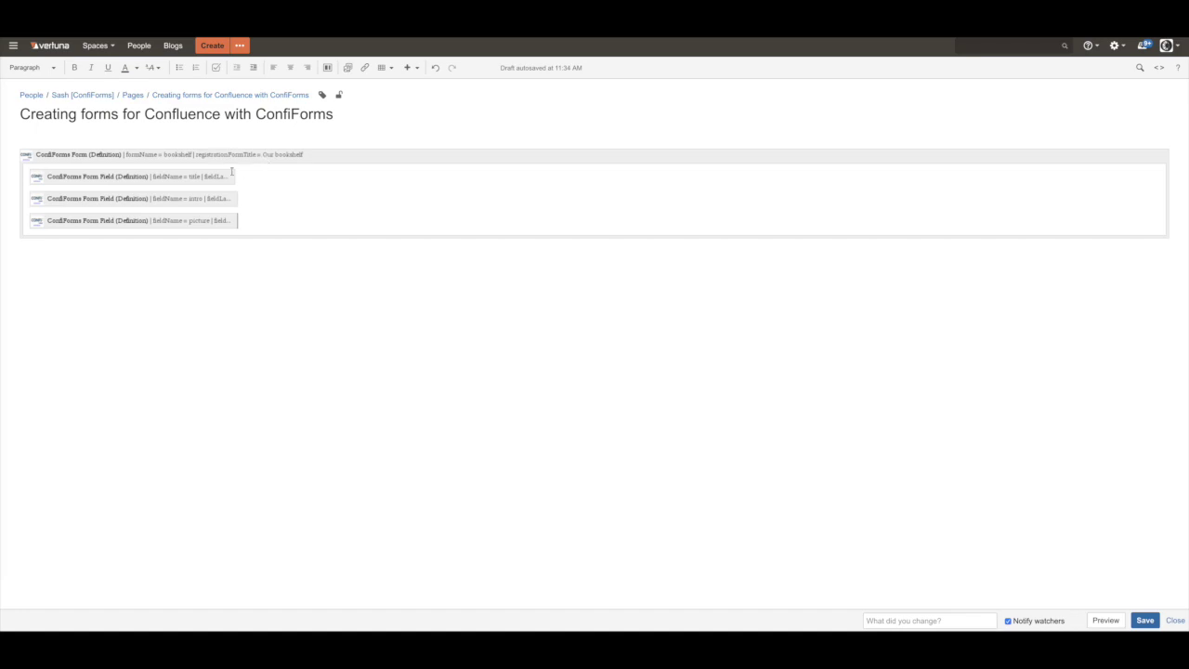
- Insert an embedded ConfiForms Registrations Control for 'bookshelf' and save the page
{"action": "left_click", "coordinate": [187, 276]}
{"action": "type", "text": "{reg"}
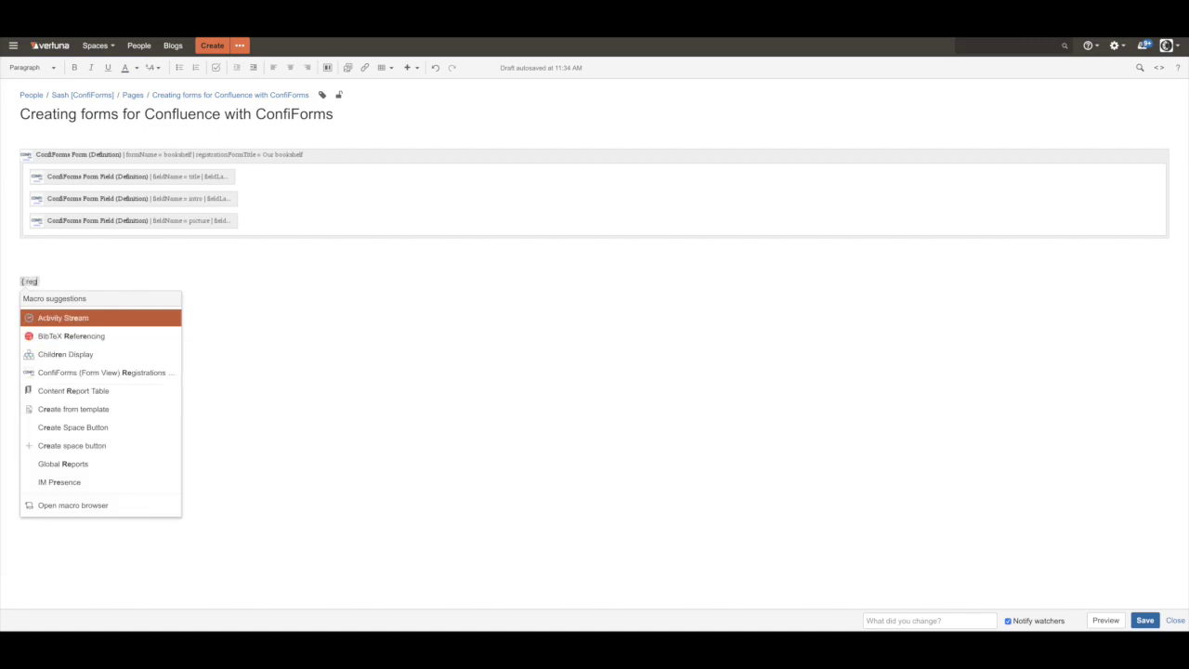
{"action": "key", "text": "Return"}
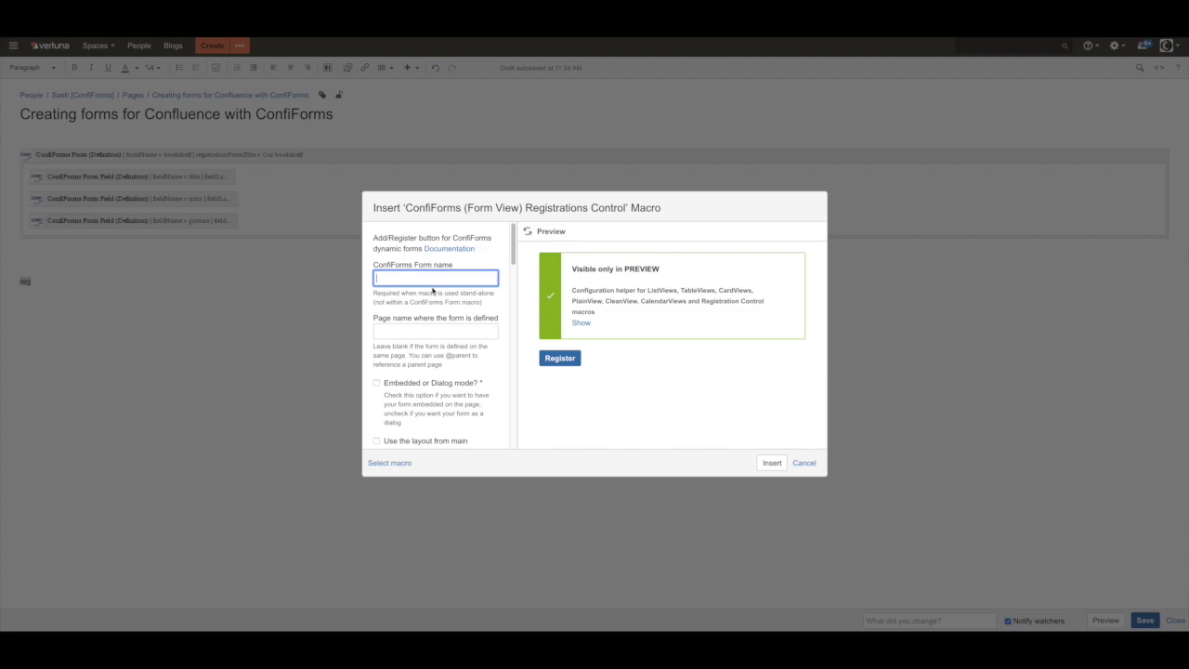
{"action": "type", "text": "bookshelf"}
{"action": "left_click", "coordinate": [376, 385]}
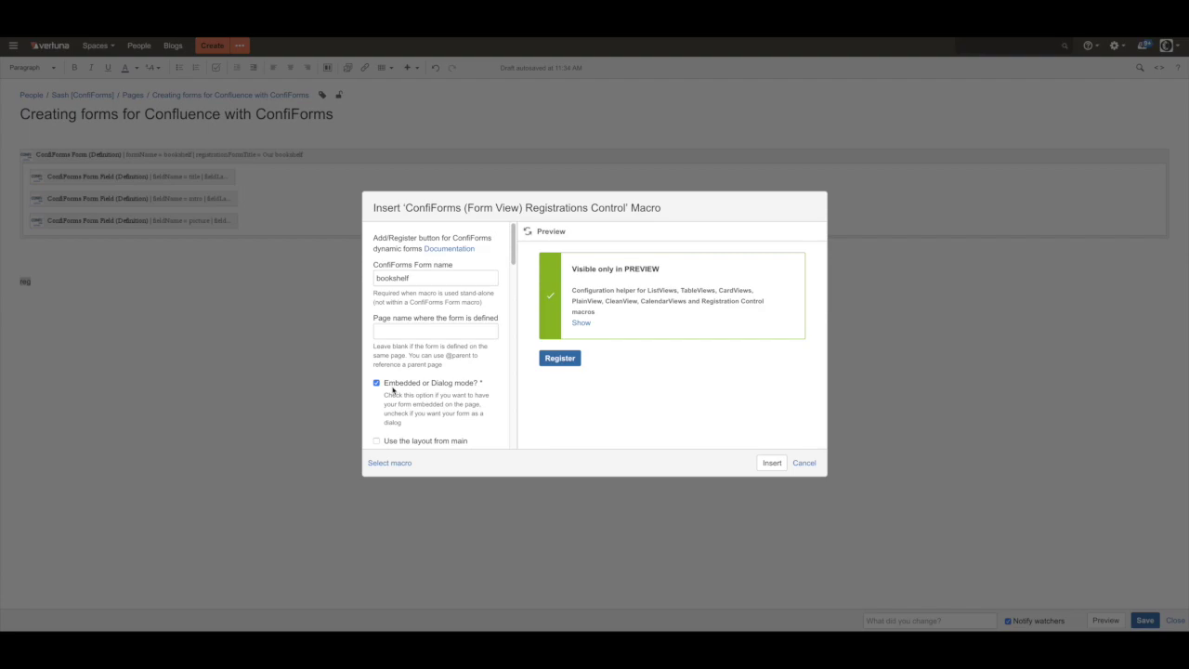
{"action": "left_click", "coordinate": [770, 463]}
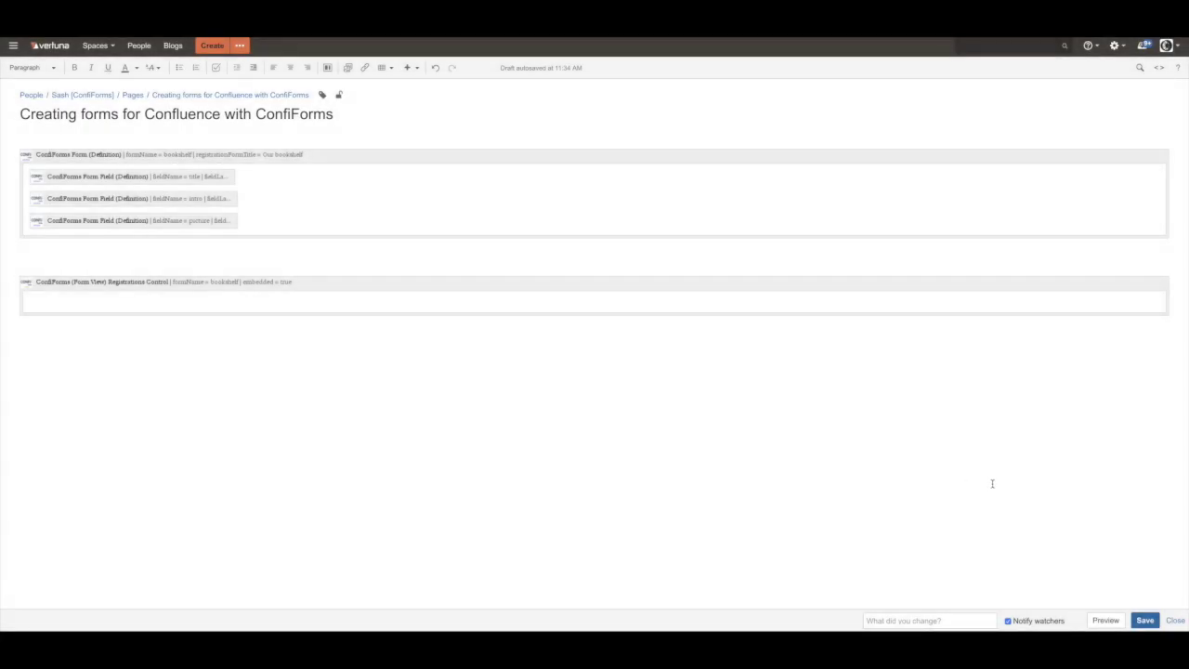
{"action": "left_click", "coordinate": [1145, 620]}
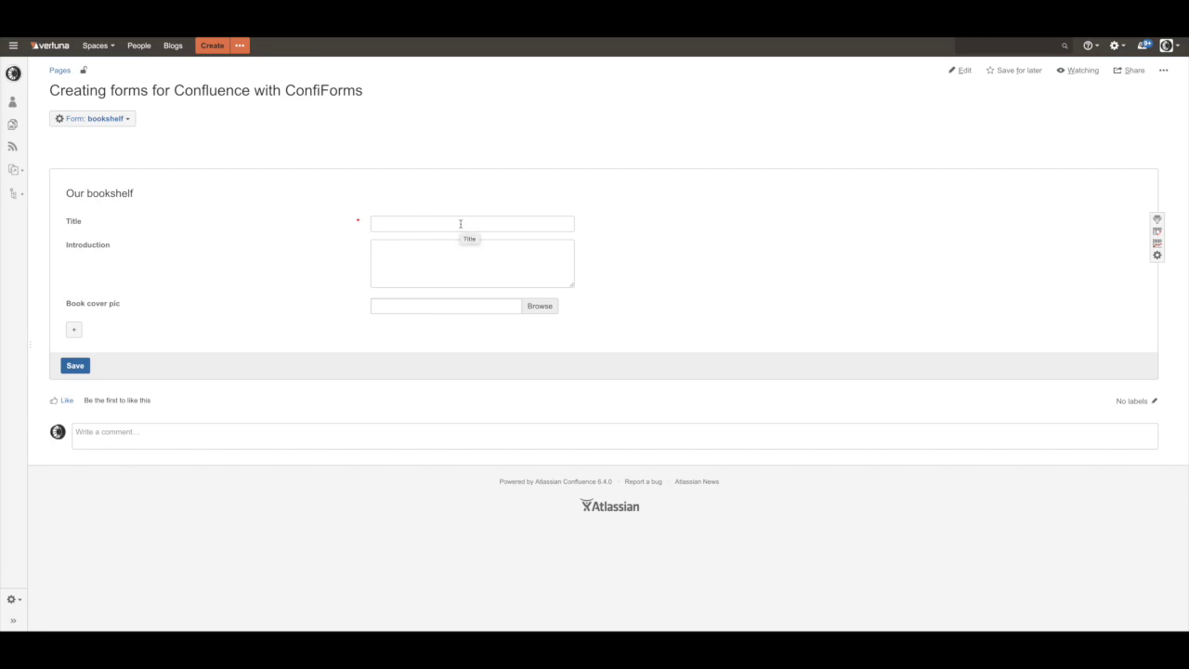
- Enter the title 'Rework by' plus the pasted authors, attach rework-bc.jpeg, and save
{"action": "left_click", "coordinate": [413, 223]}
{"action": "type", "text": "Jason Fried, David Heinemeier Hansson"}
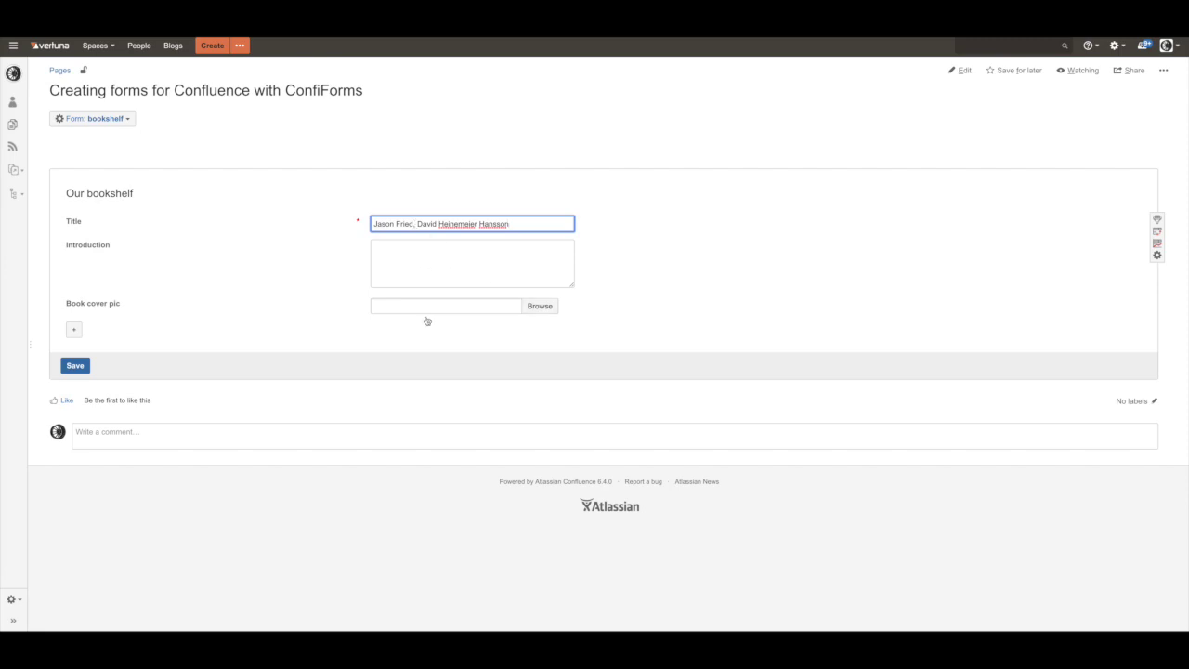
{"action": "left_click", "coordinate": [538, 310]}
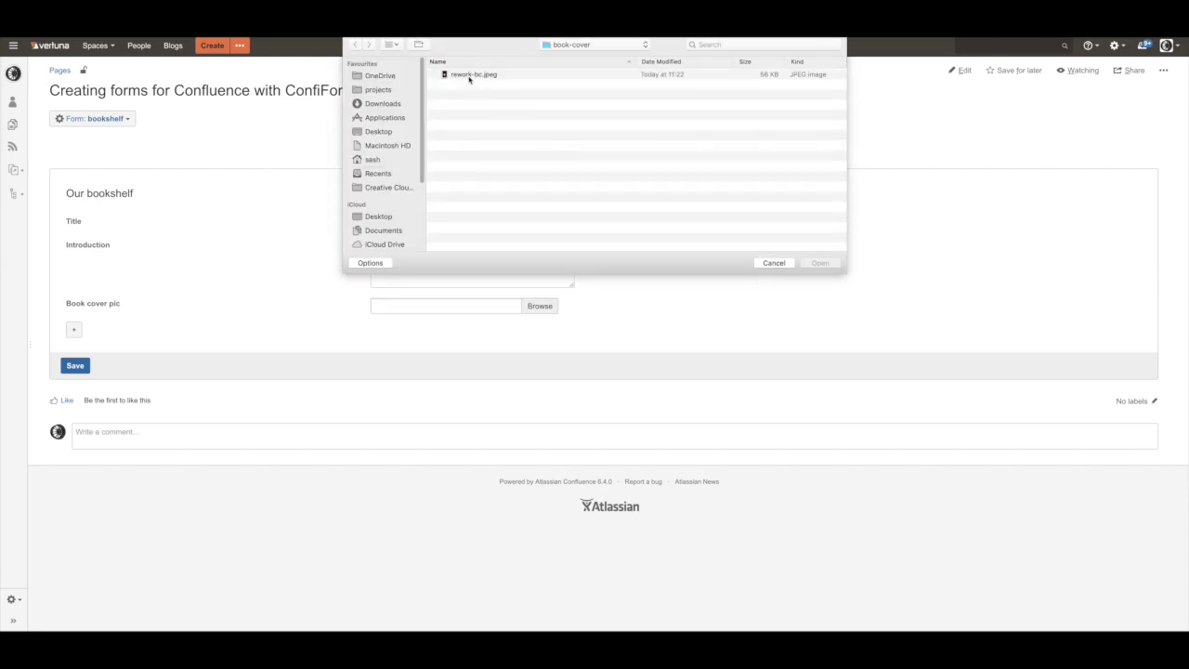
{"action": "double_click", "coordinate": [571, 72]}
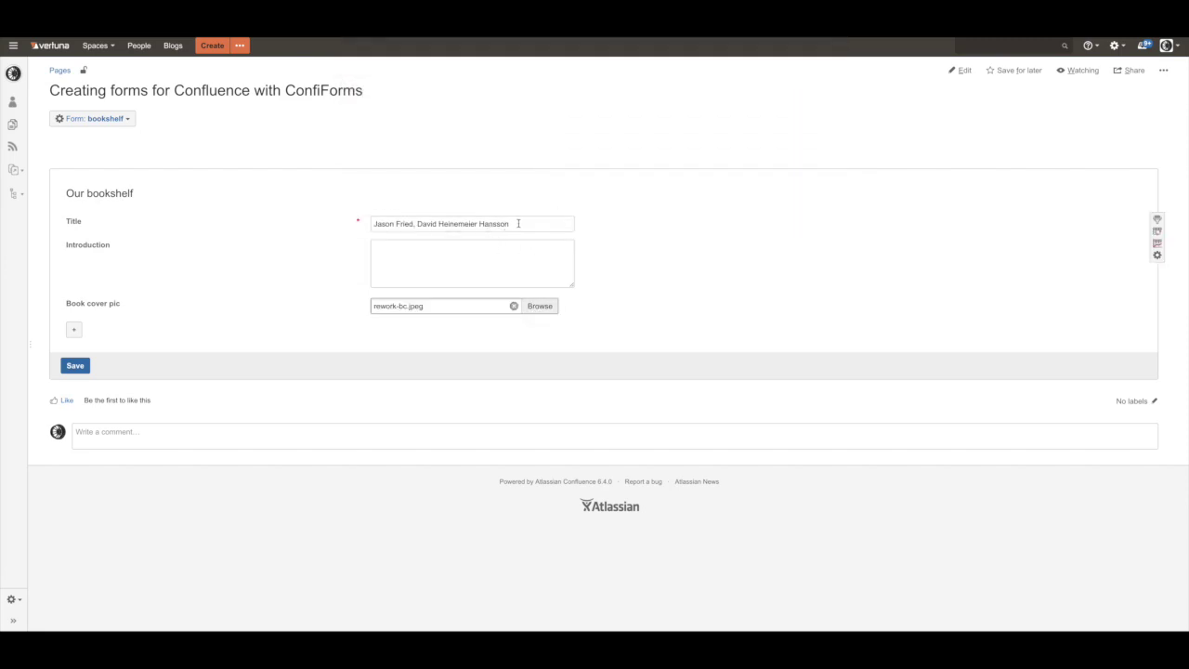
{"action": "left_click_drag", "start_coordinate": [518, 223], "coordinate": [306, 220]}
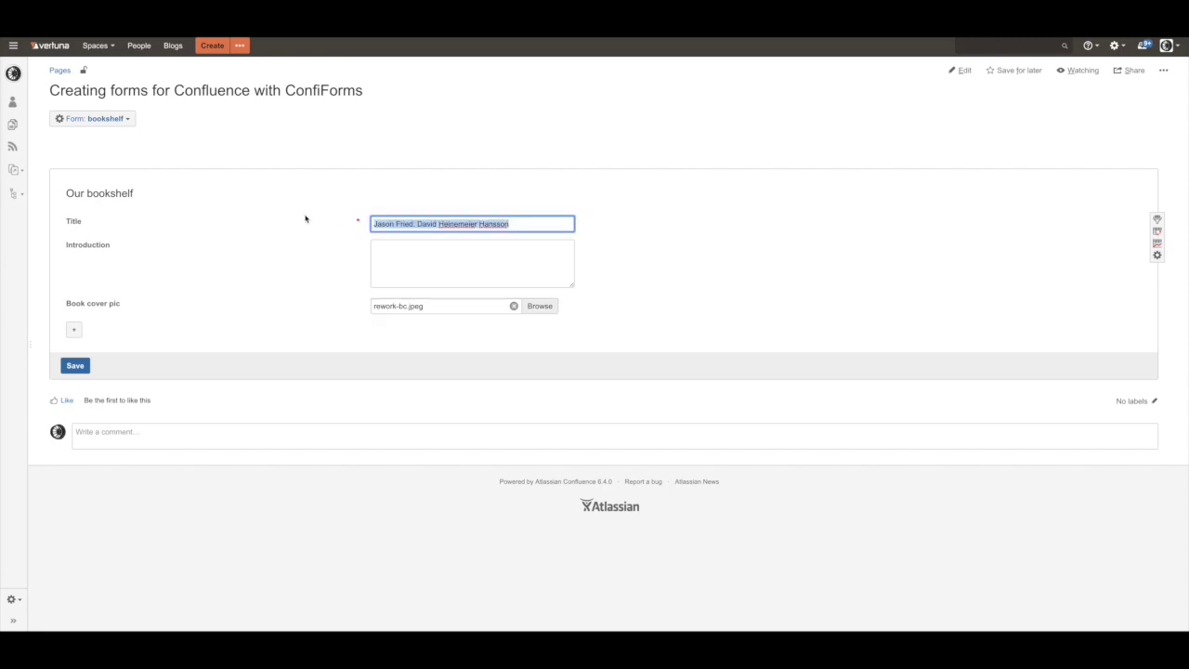
{"action": "left_click", "coordinate": [372, 223]}
{"action": "type", "text": "Rework "}
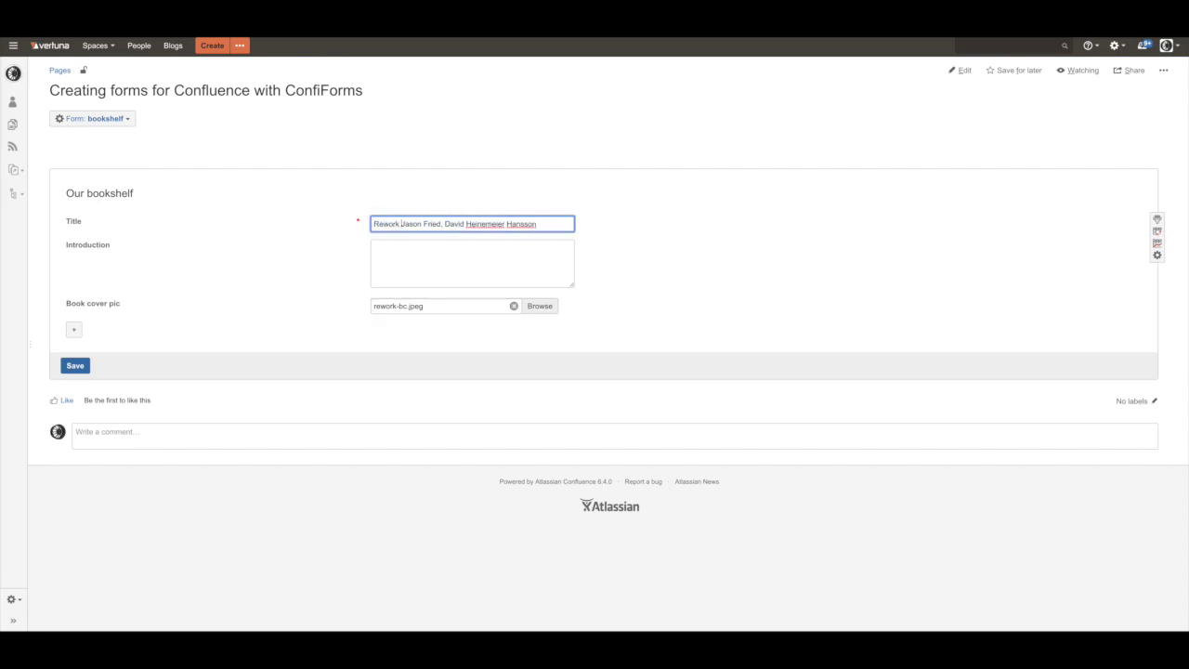
{"action": "type", "text": "by"}
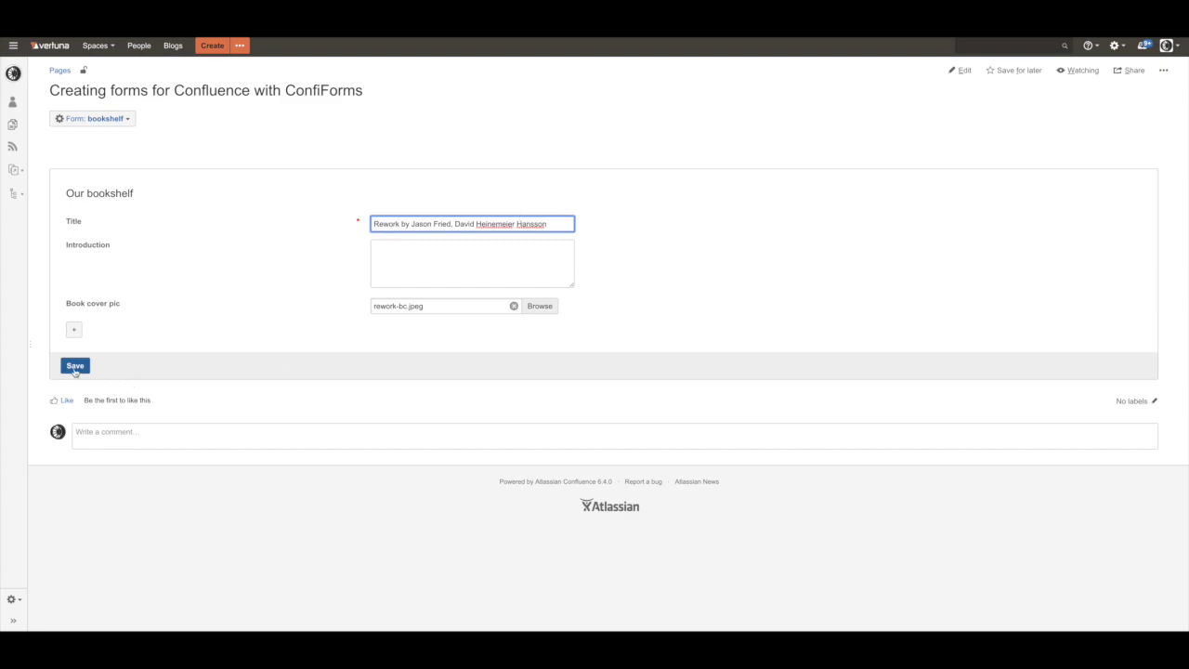
{"action": "left_click", "coordinate": [75, 366]}
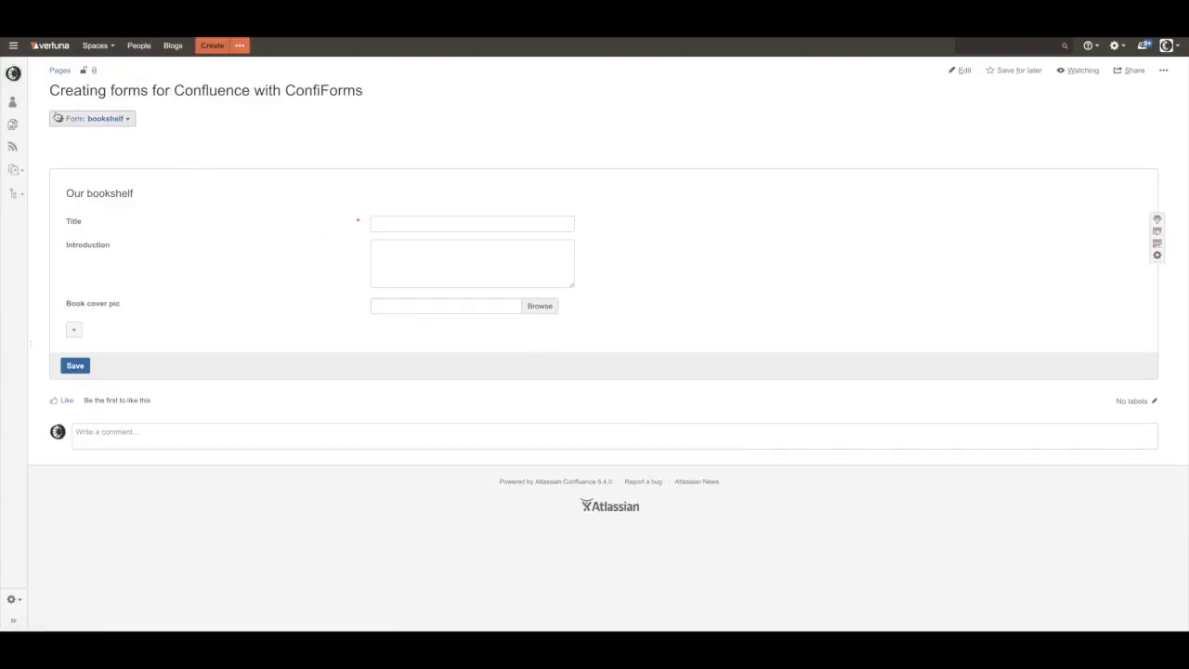
- Check the Rework entry in the records list, then insert a ConfiForms TableView for 'bookshelf'
{"action": "left_click", "coordinate": [121, 125]}
{"action": "left_click", "coordinate": [101, 133]}
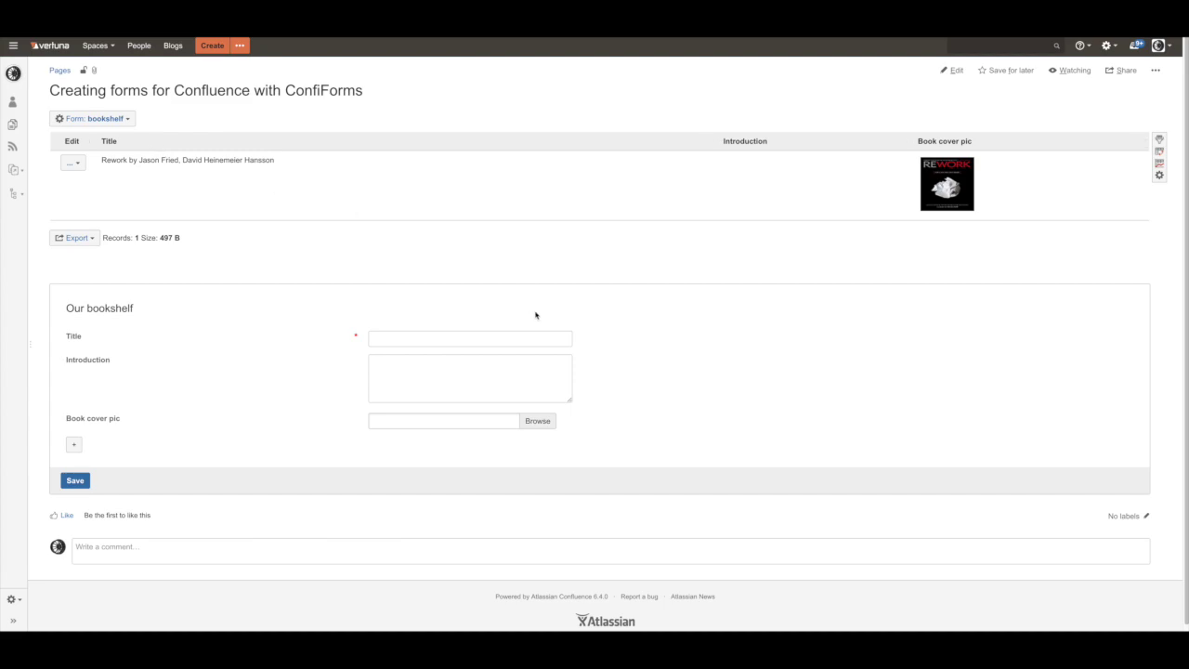
{"action": "left_click", "coordinate": [951, 69]}
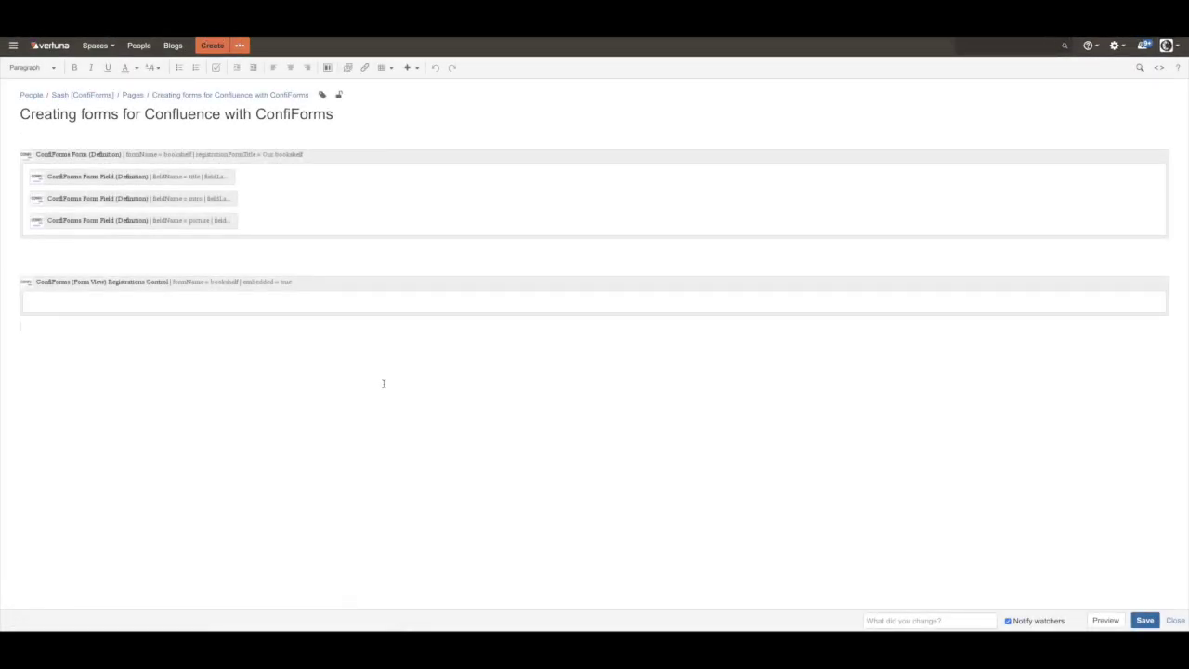
{"action": "type", "text": "{table"}
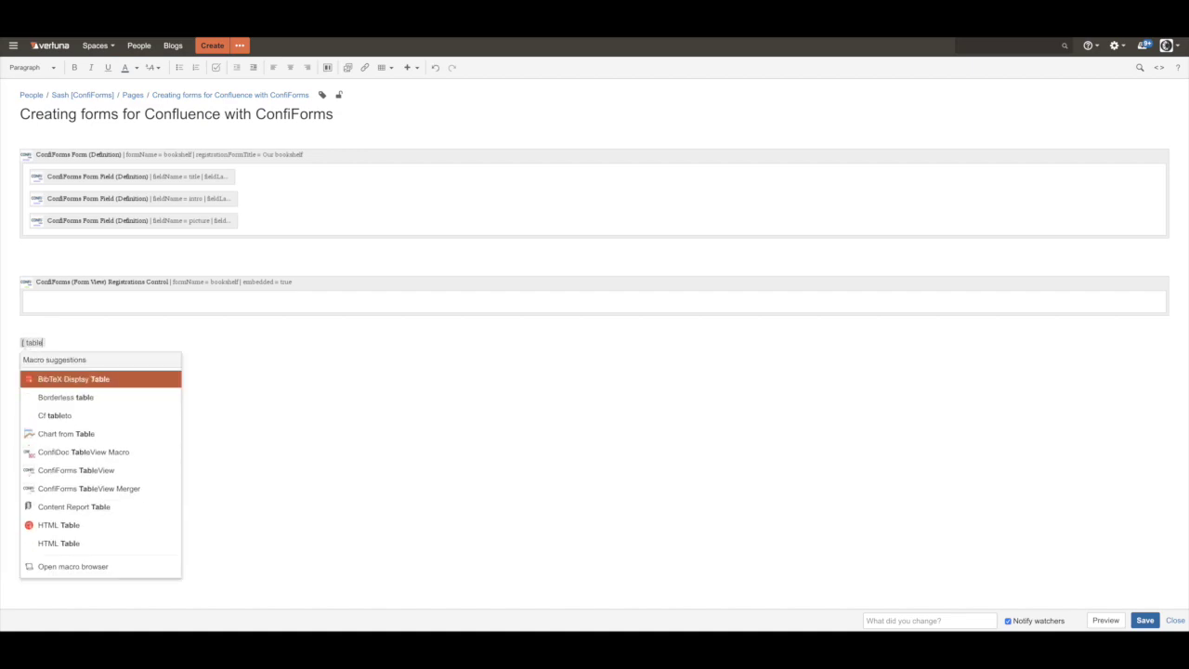
{"action": "key", "text": "Down"}
{"action": "key", "text": "Down"}
{"action": "key", "text": "Down"}
{"action": "key", "text": "Down"}
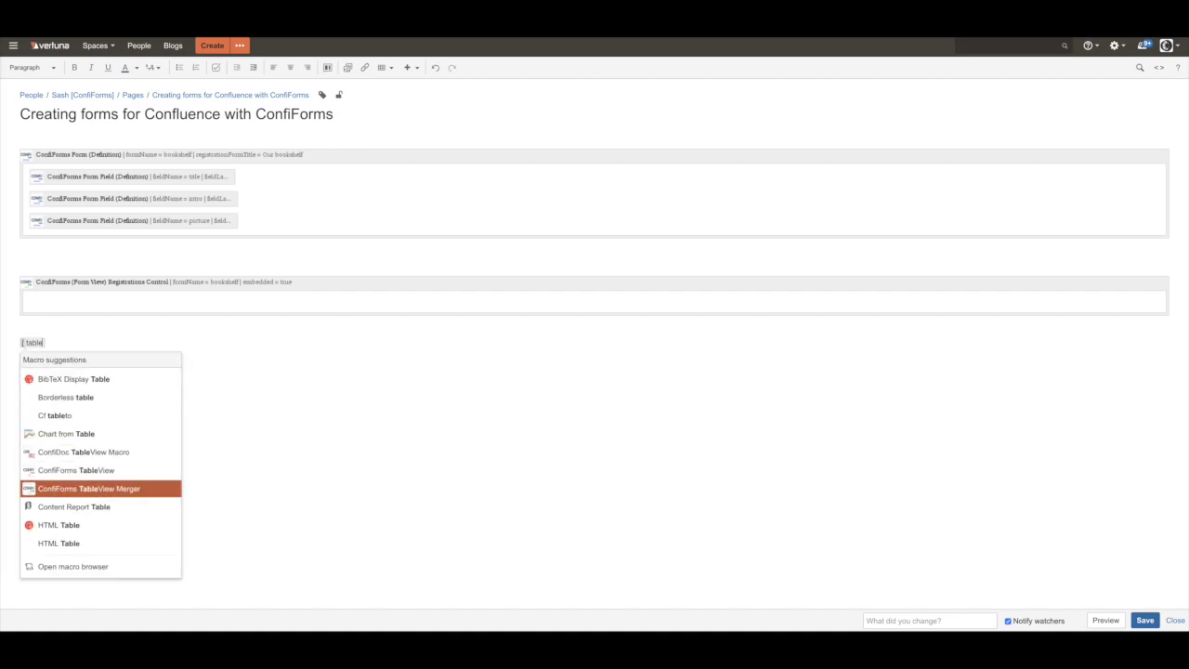
{"action": "key", "text": "Up"}
{"action": "key", "text": "Return"}
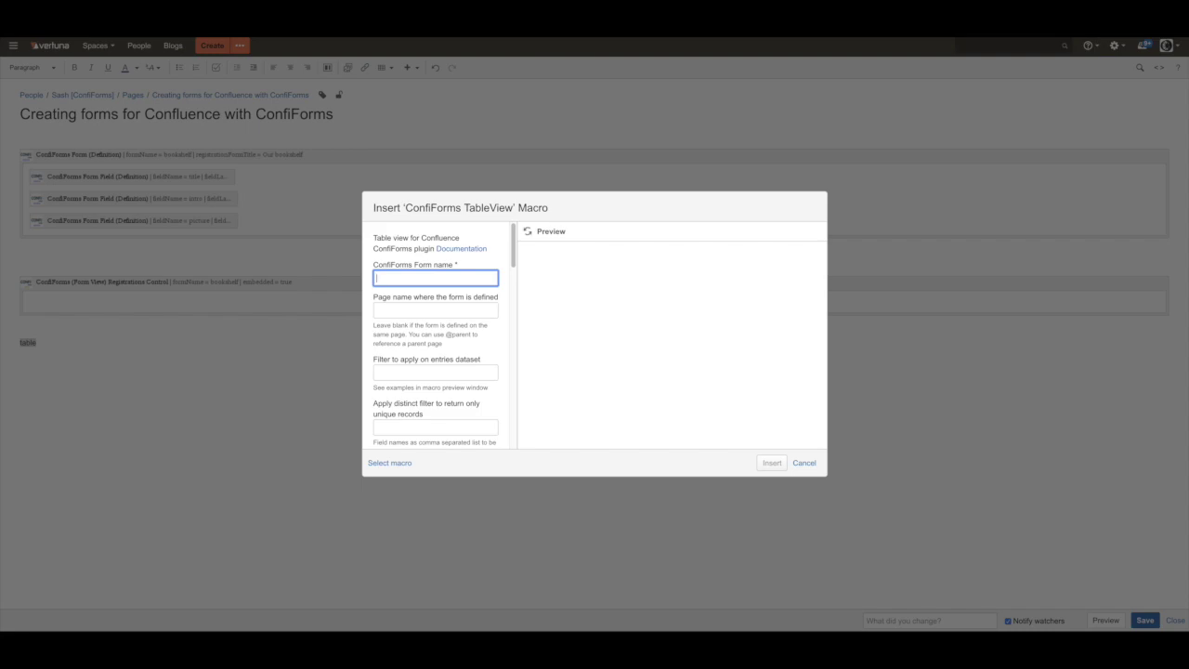
{"action": "type", "text": "bookshelf"}
{"action": "left_click", "coordinate": [771, 461]}
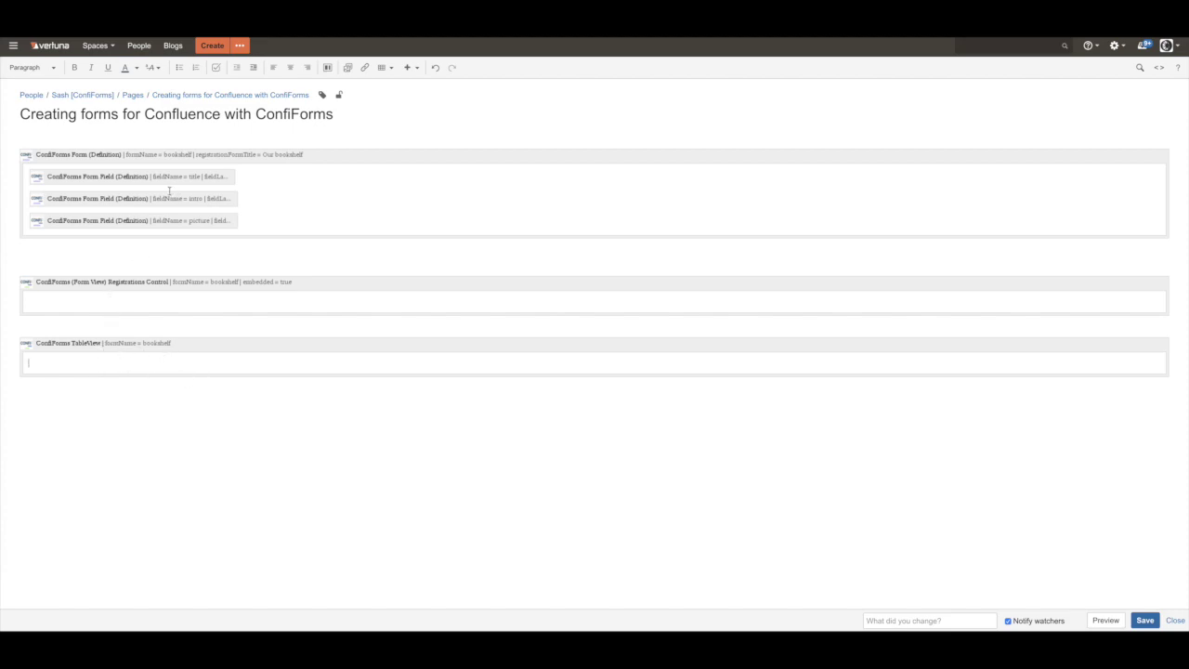
- Add the 'title' form field to the table view and save the page
{"action": "type", "text": "{"}
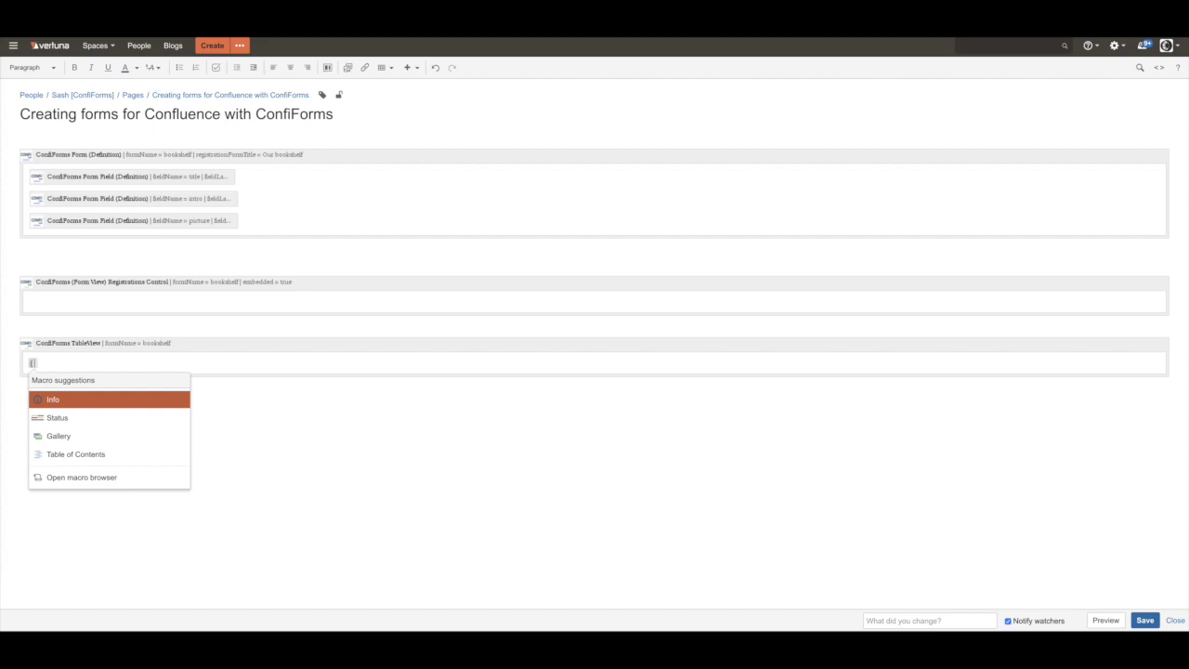
{"action": "type", "text": "field"}
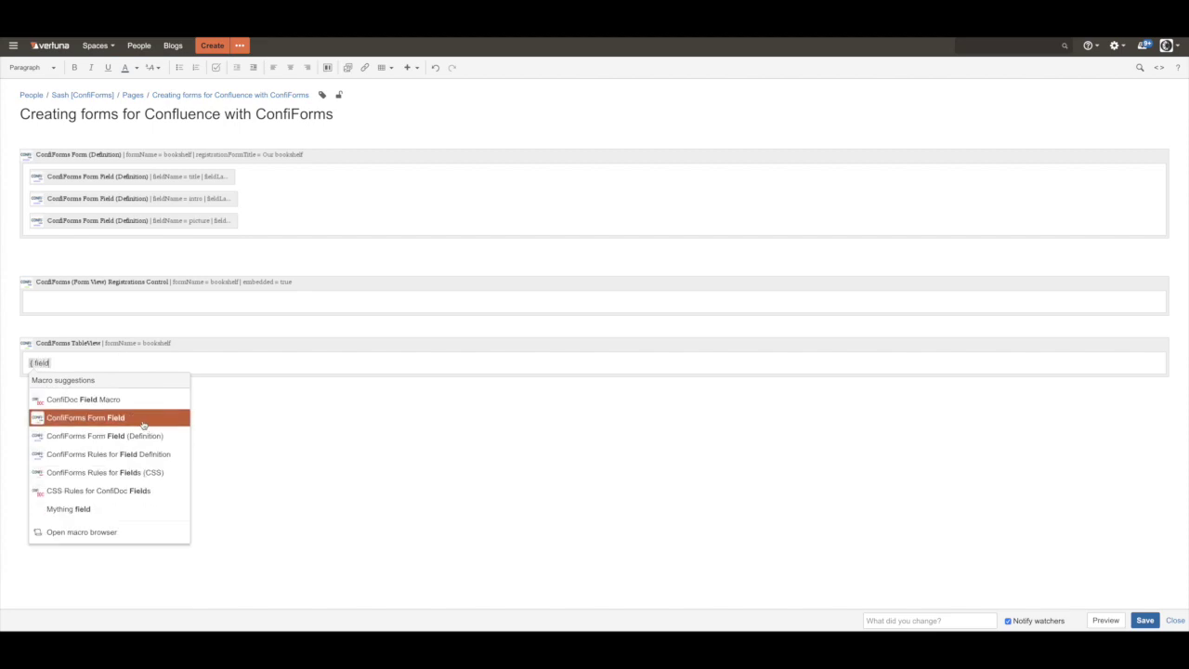
{"action": "left_click", "coordinate": [143, 418]}
{"action": "type", "text": "fitle"}
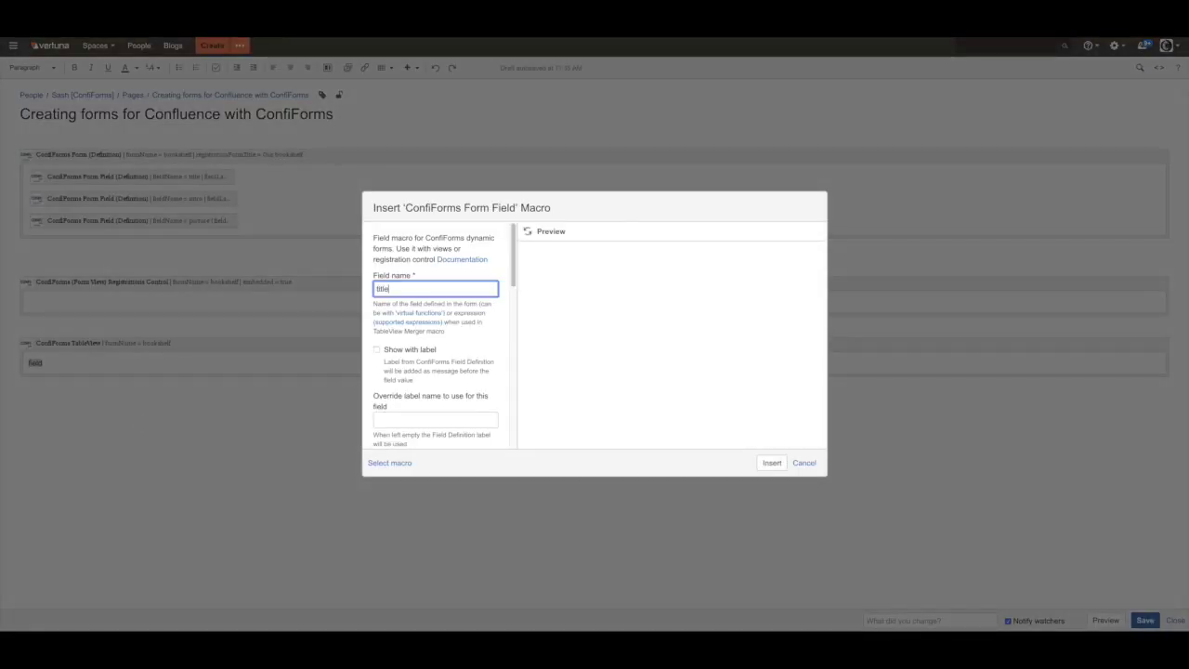
{"action": "left_click", "coordinate": [771, 461]}
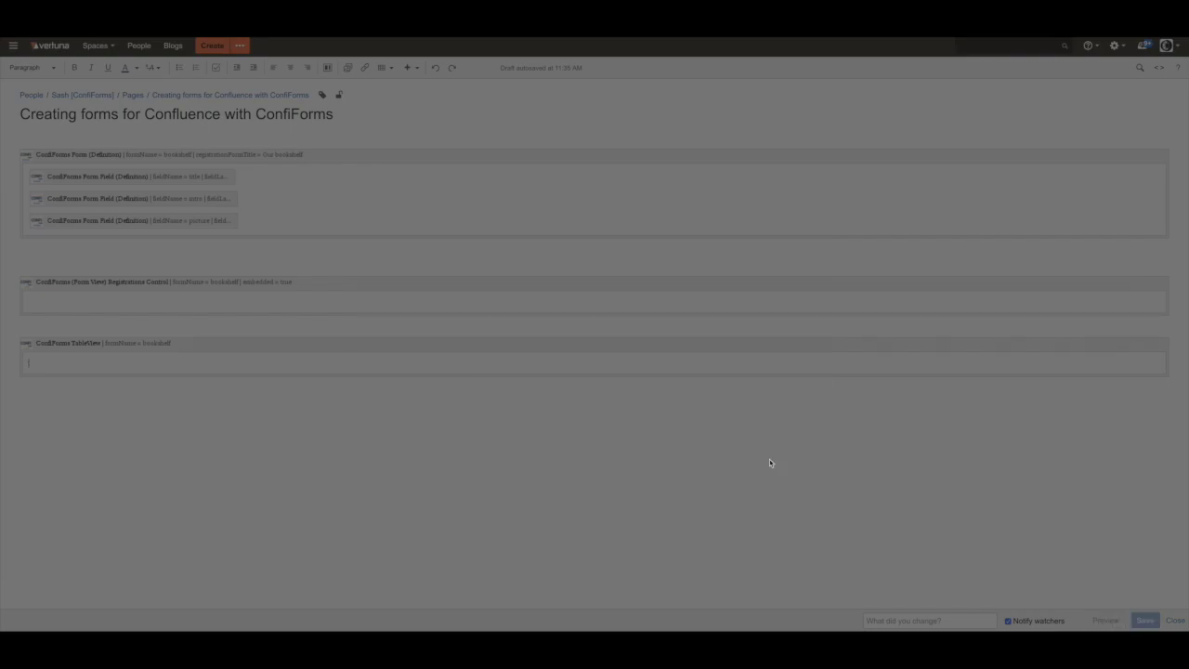
{"action": "left_click", "coordinate": [1145, 620]}
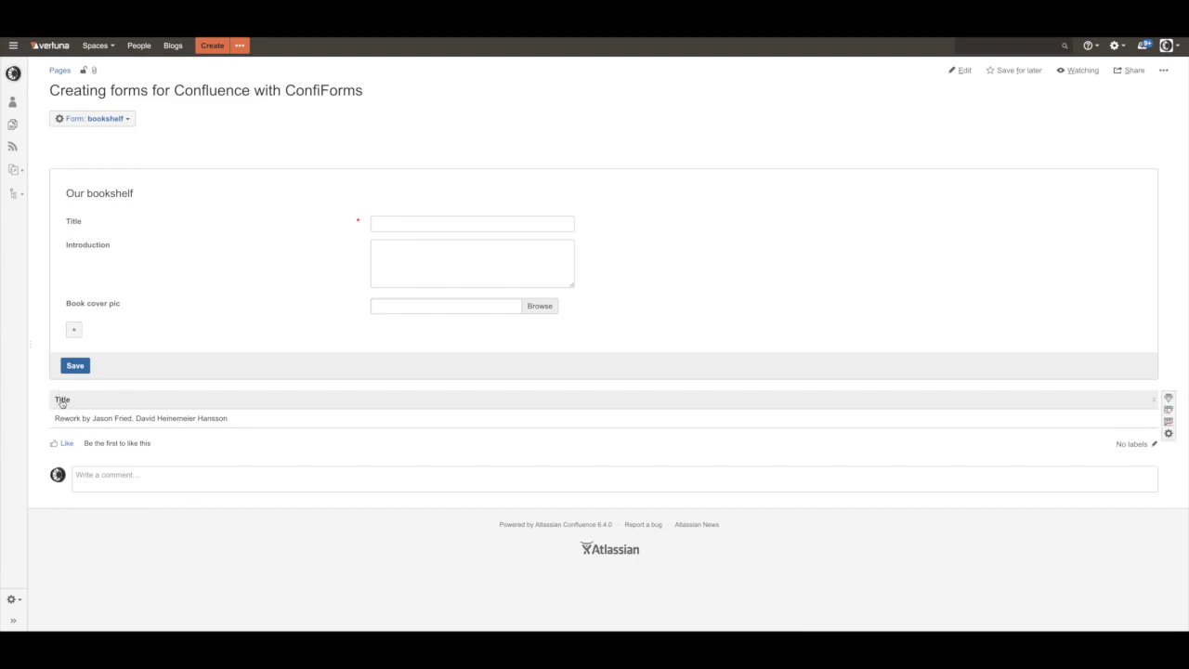
- Add 'Table view' and 'Card view' headings to the page
{"action": "left_click", "coordinate": [960, 70]}
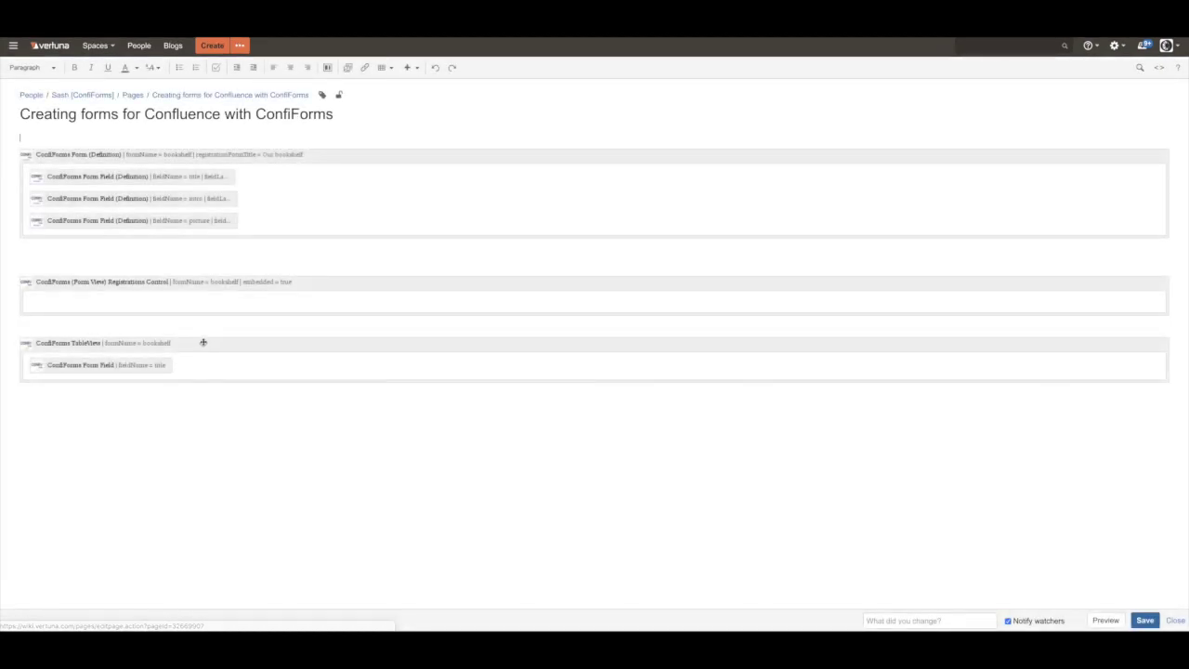
{"action": "key", "text": "Return"}
{"action": "type", "text": "Ta"}
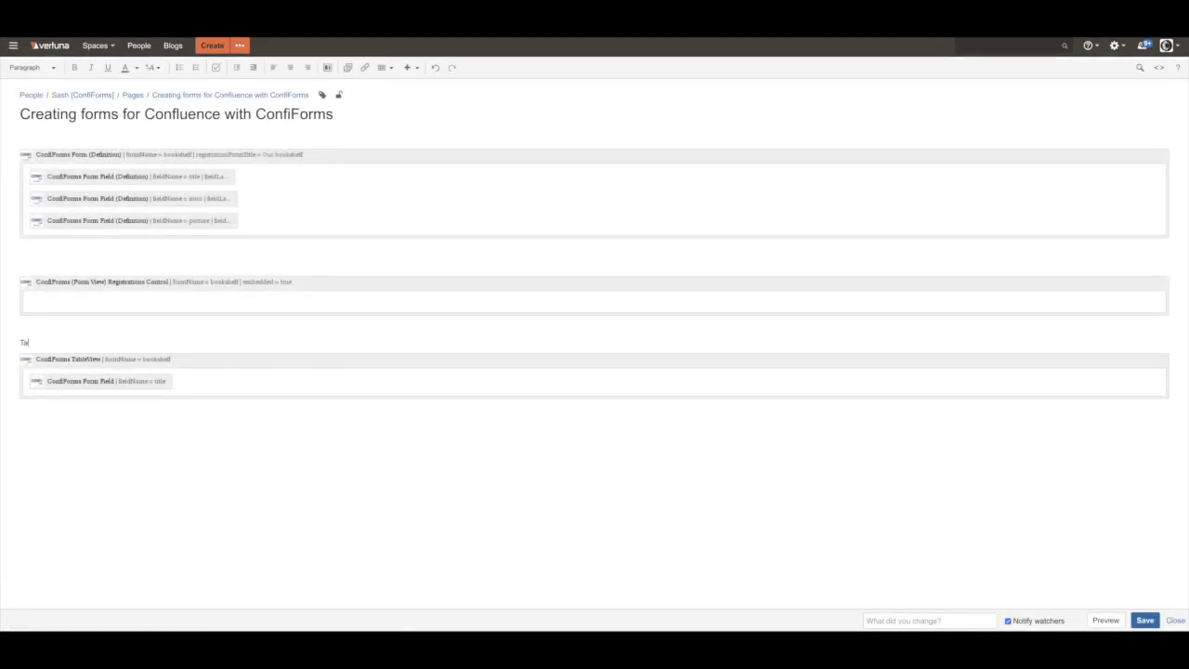
{"action": "type", "text": "ble vie"}
{"action": "type", "text": "ard"}
{"action": "type", "text": " view"}
- Insert a ConfiForms CardView for the 'bookshelf' form under the Card view heading
{"action": "key", "text": "Return"}
{"action": "type", "text": "{"}
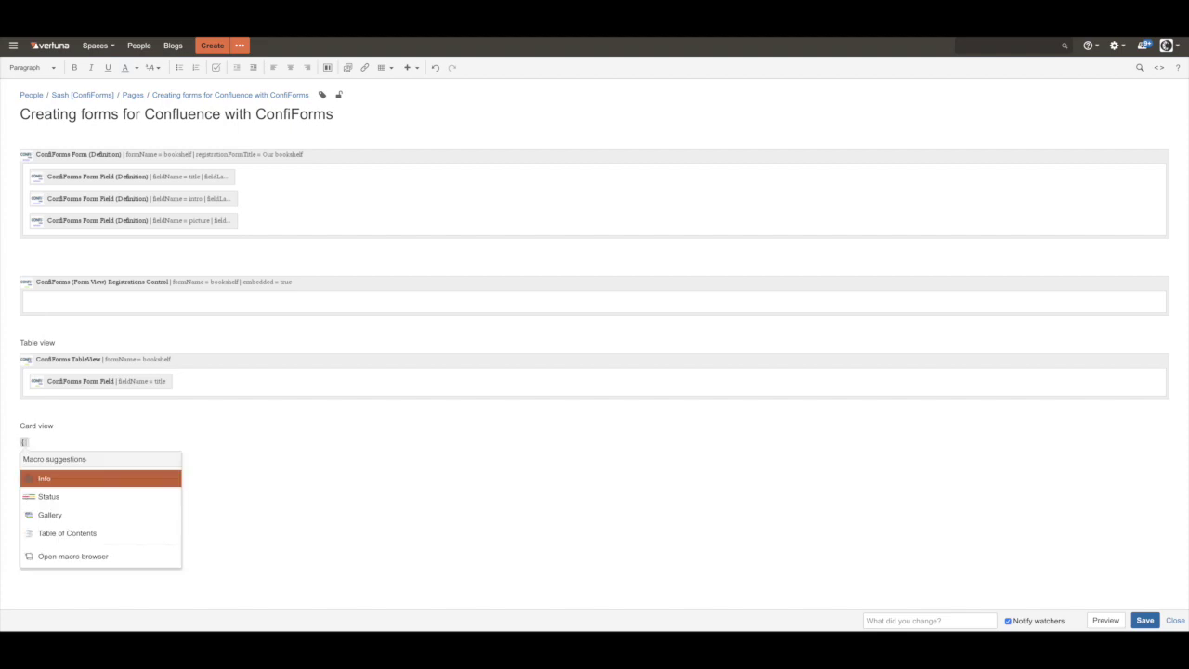
{"action": "type", "text": "card"}
{"action": "key", "text": "Down"}
{"action": "key", "text": "Down"}
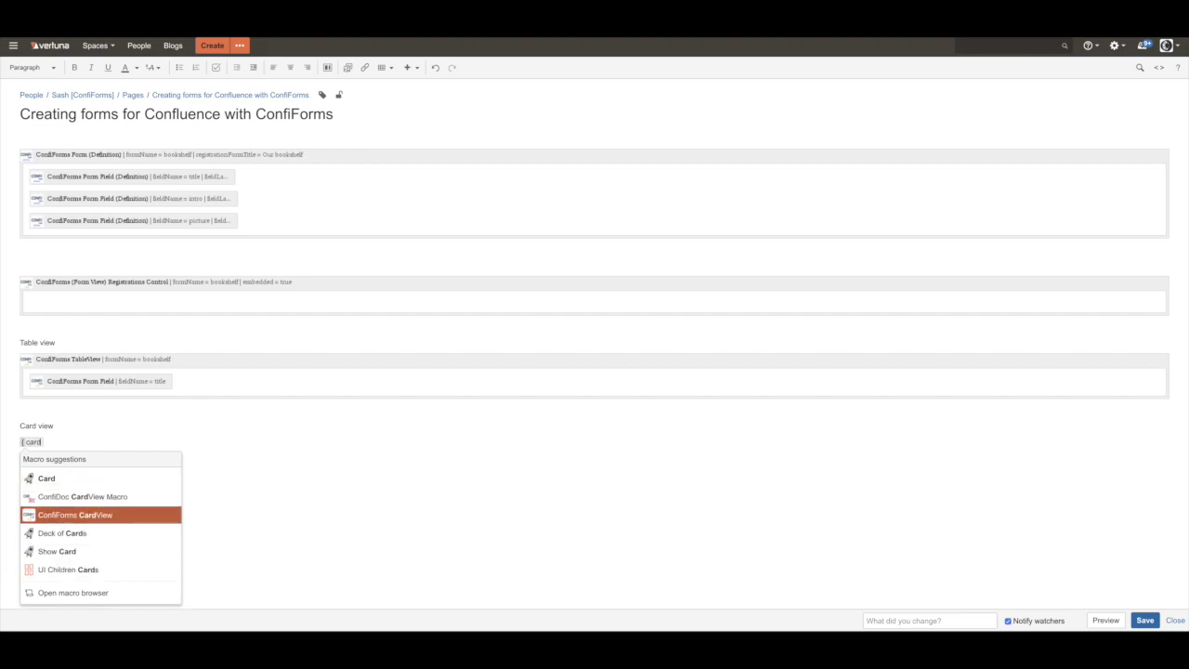
{"action": "key", "text": "Return"}
{"action": "type", "text": "bookshelf"}
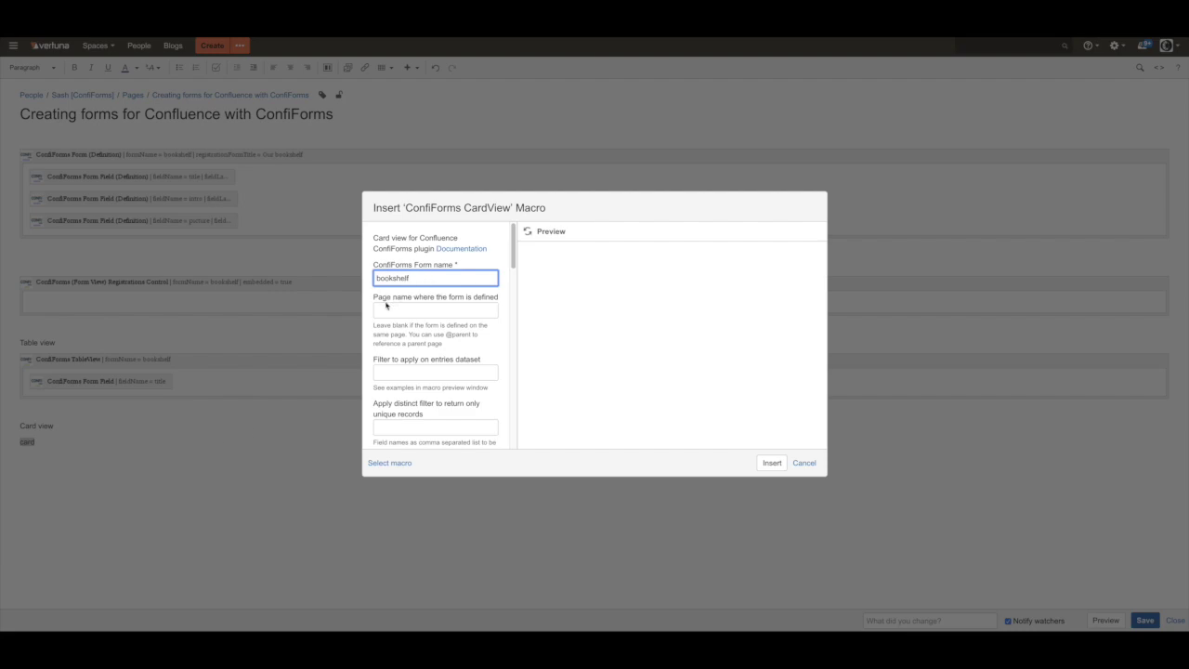
{"action": "left_click", "coordinate": [388, 312]}
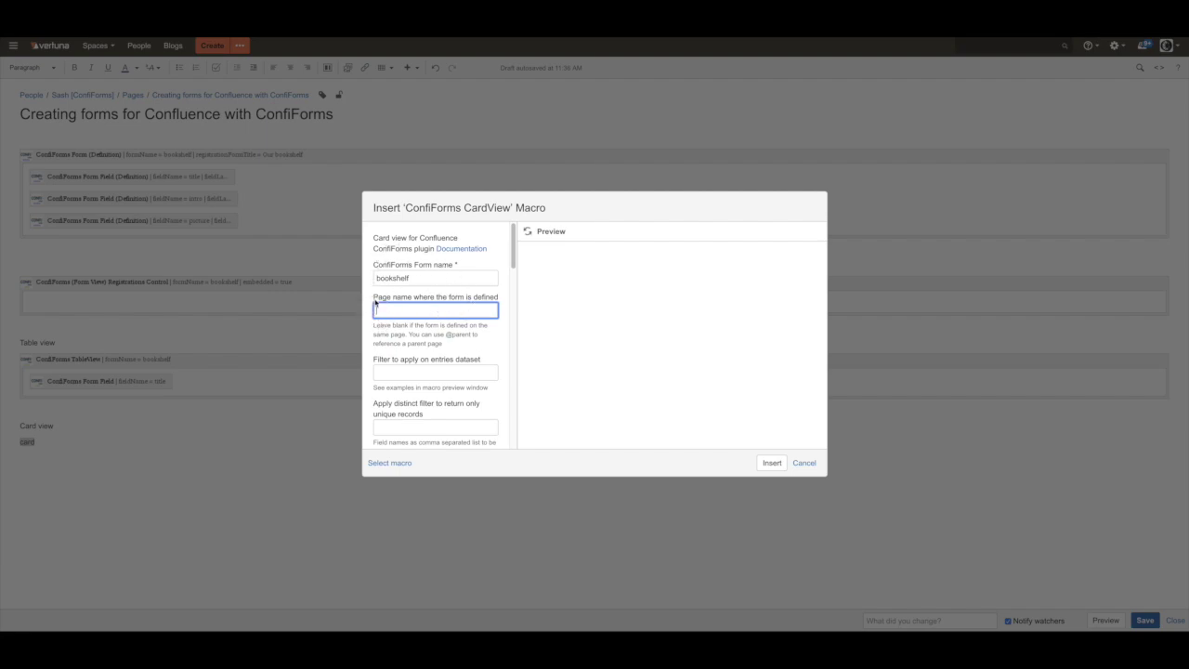
{"action": "left_click", "coordinate": [767, 467]}
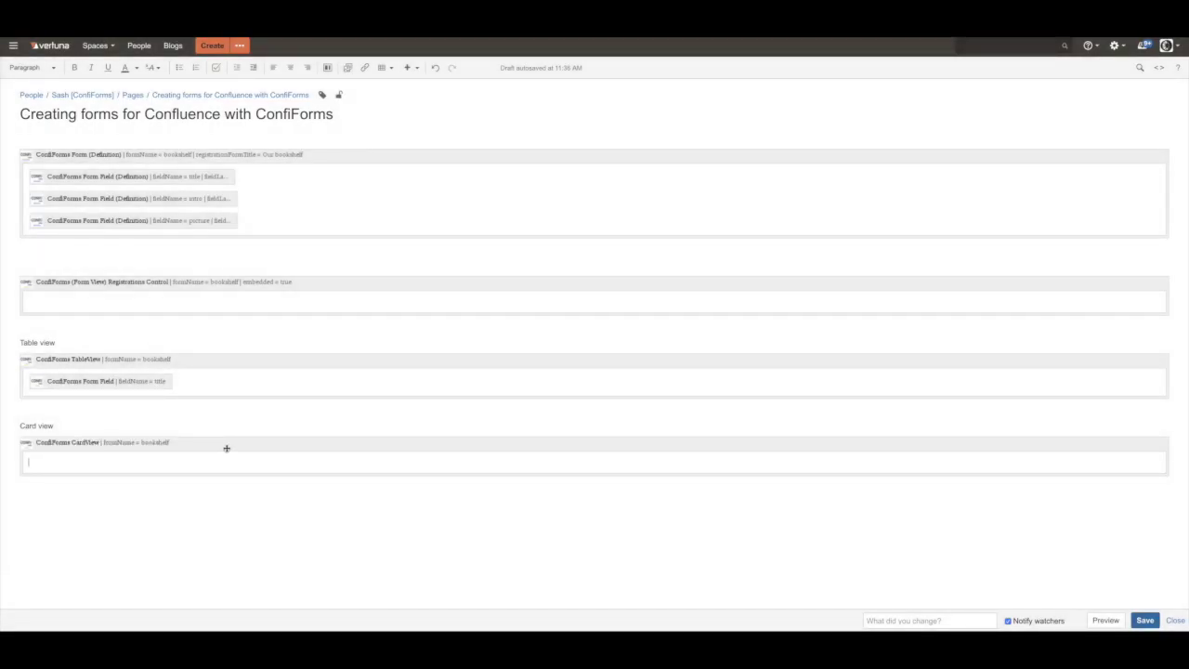
- Insert ConfiForms Form Field macros for 'picture' and, on the next line, 'title'
{"action": "type", "text": "{"}
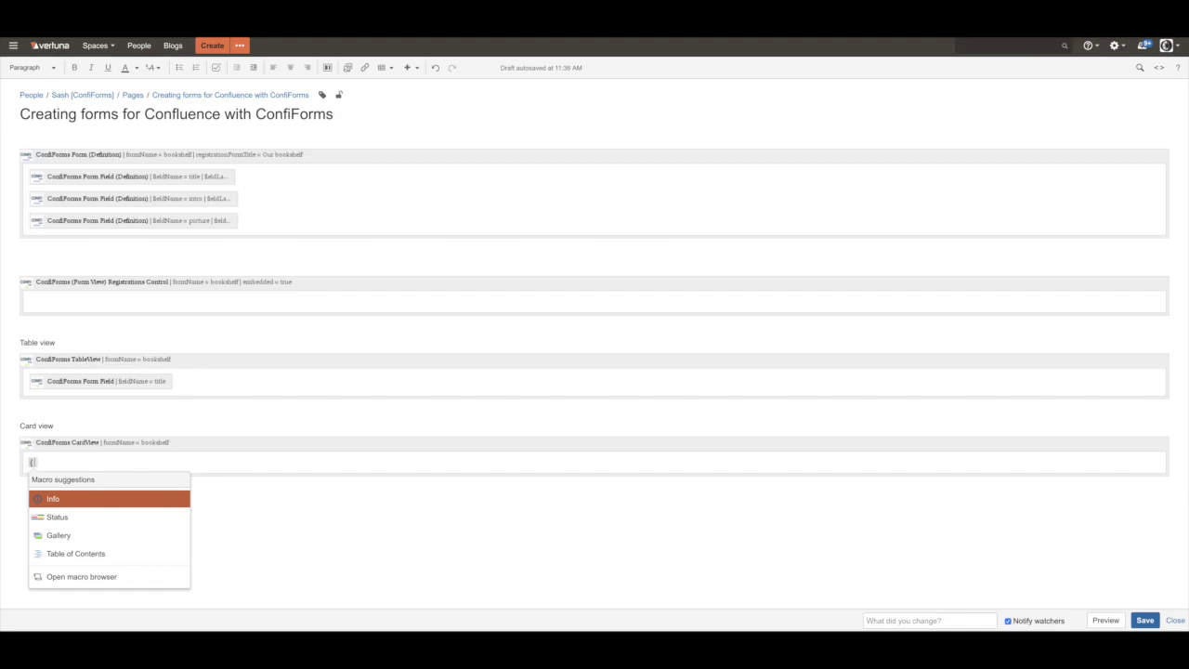
{"action": "type", "text": "field"}
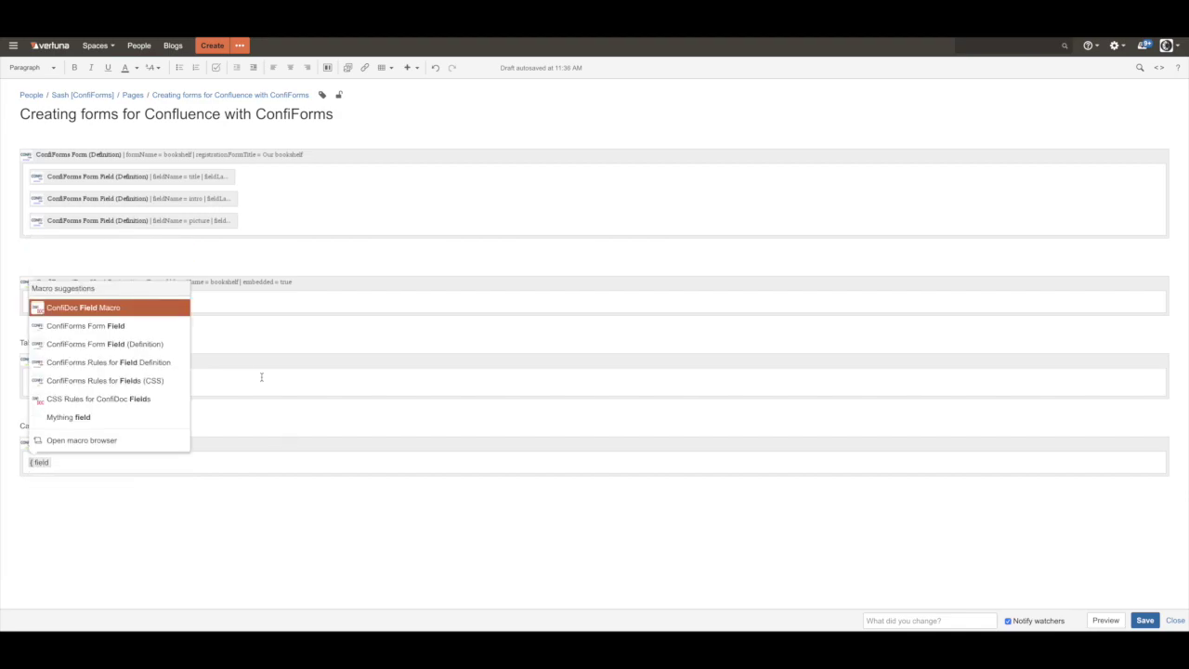
{"action": "left_click", "coordinate": [129, 326]}
{"action": "type", "text": "picture"}
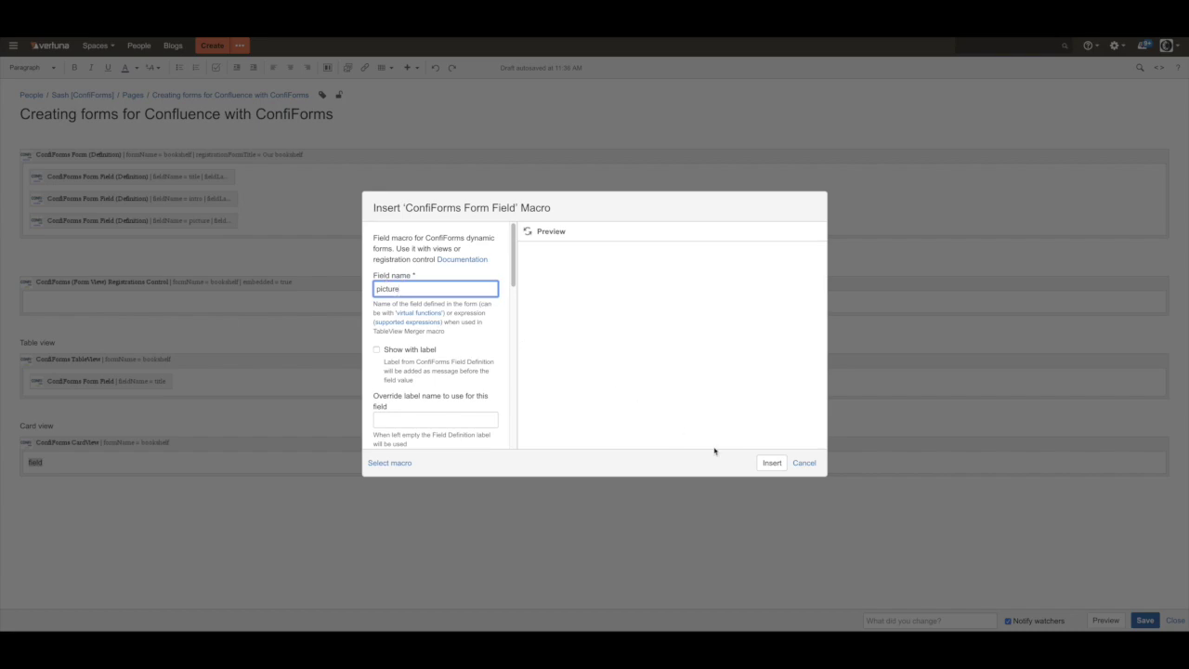
{"action": "left_click", "coordinate": [772, 462]}
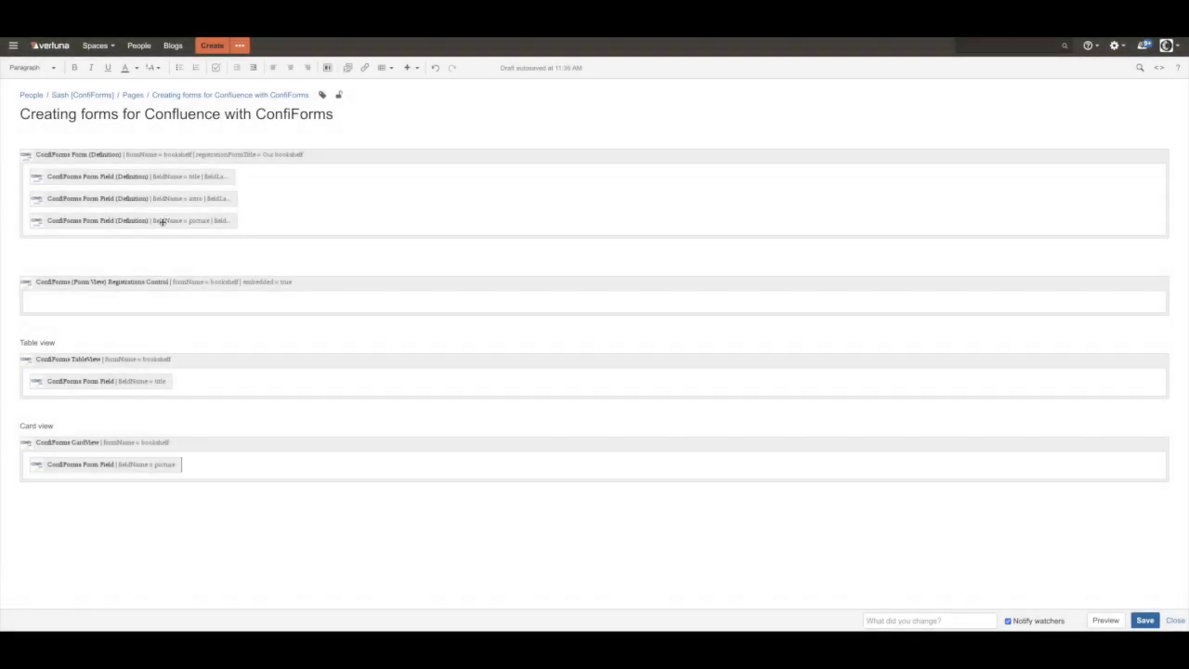
{"action": "key", "text": "Return"}
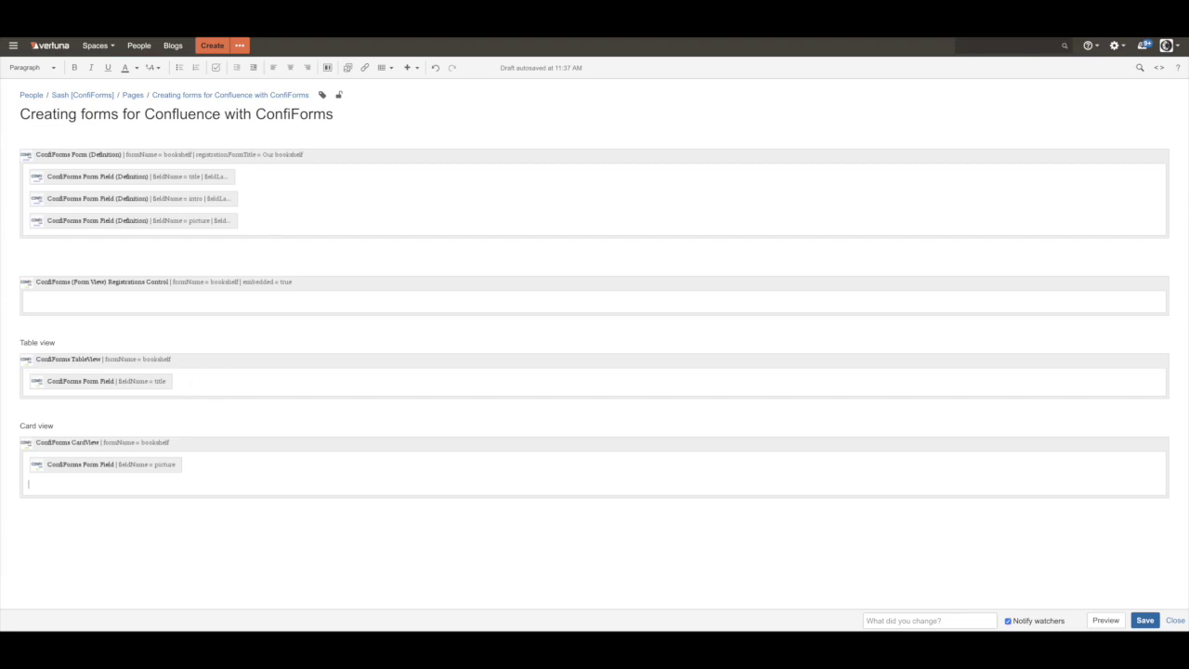
{"action": "type", "text": "{field"}
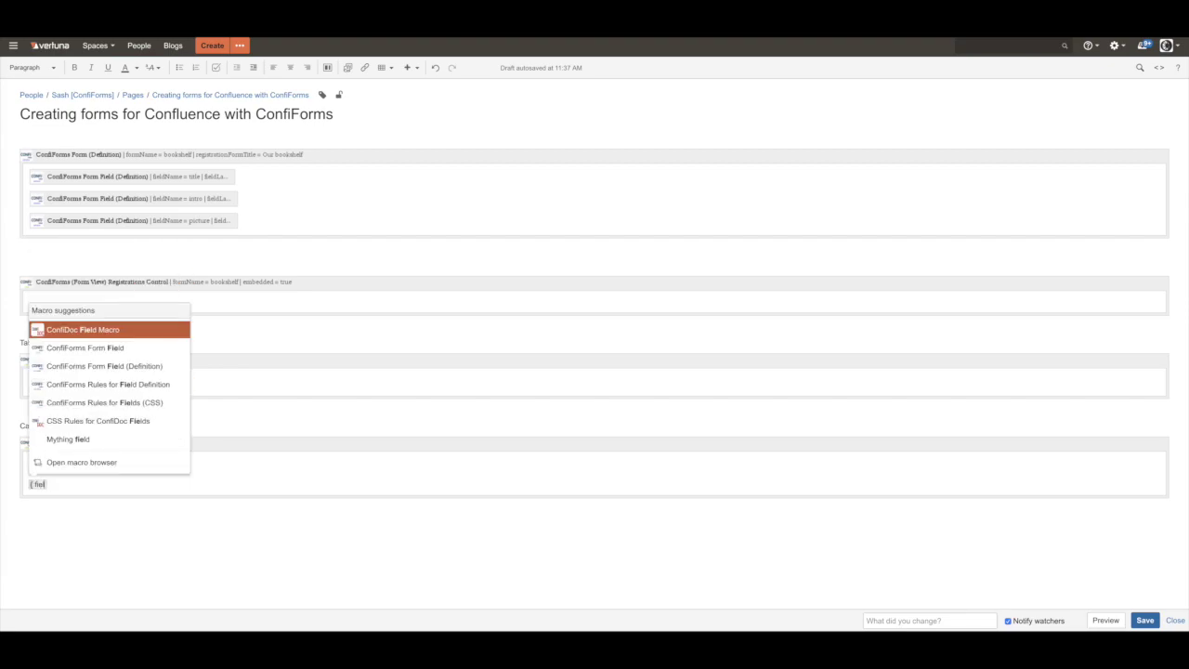
{"action": "left_click", "coordinate": [121, 350]}
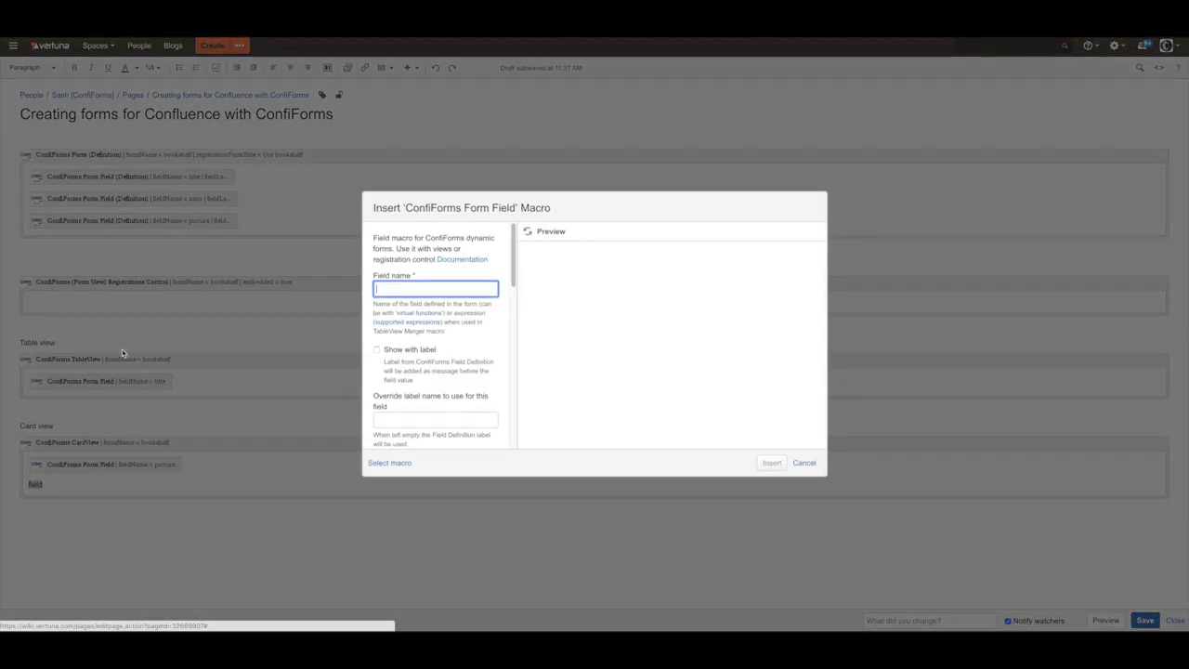
{"action": "type", "text": "title"}
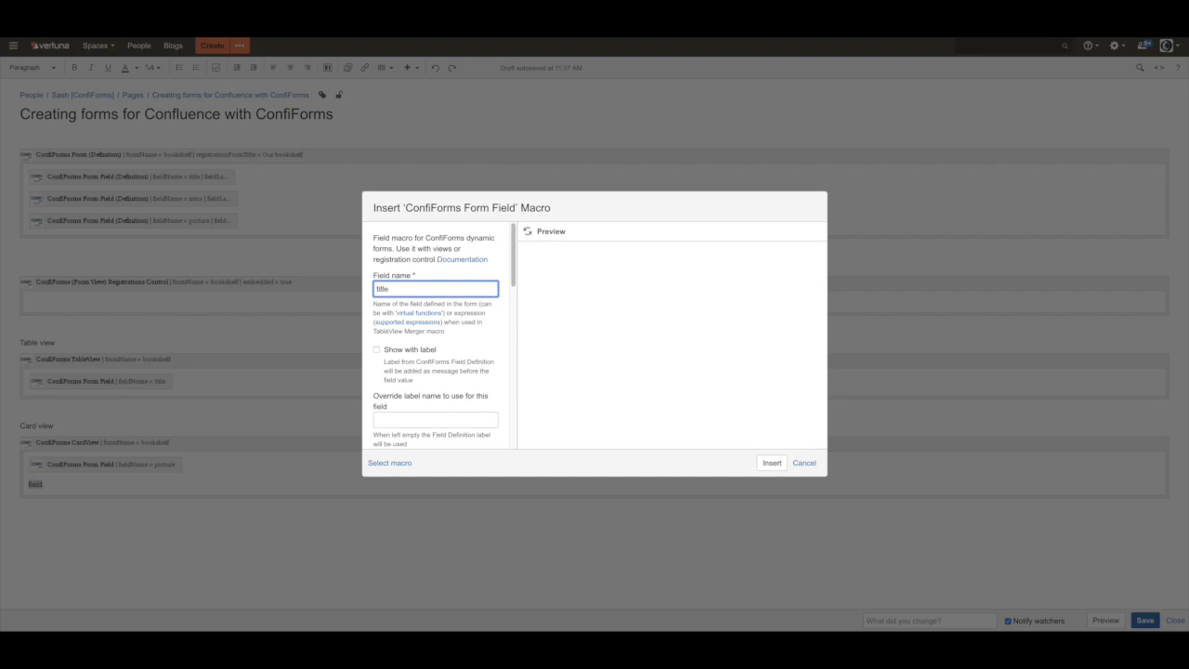
{"action": "key", "text": "Return"}
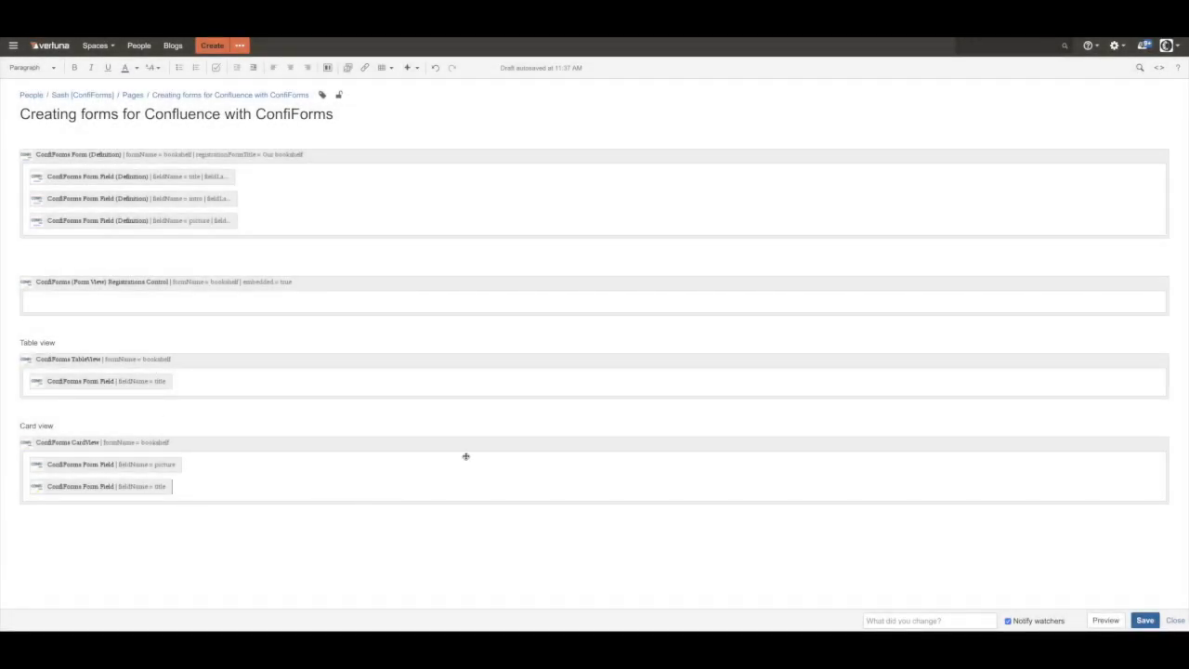
- Publish the bookshelf page so the book appears in the table view and the cover-picture card view
{"action": "left_click", "coordinate": [1146, 623]}
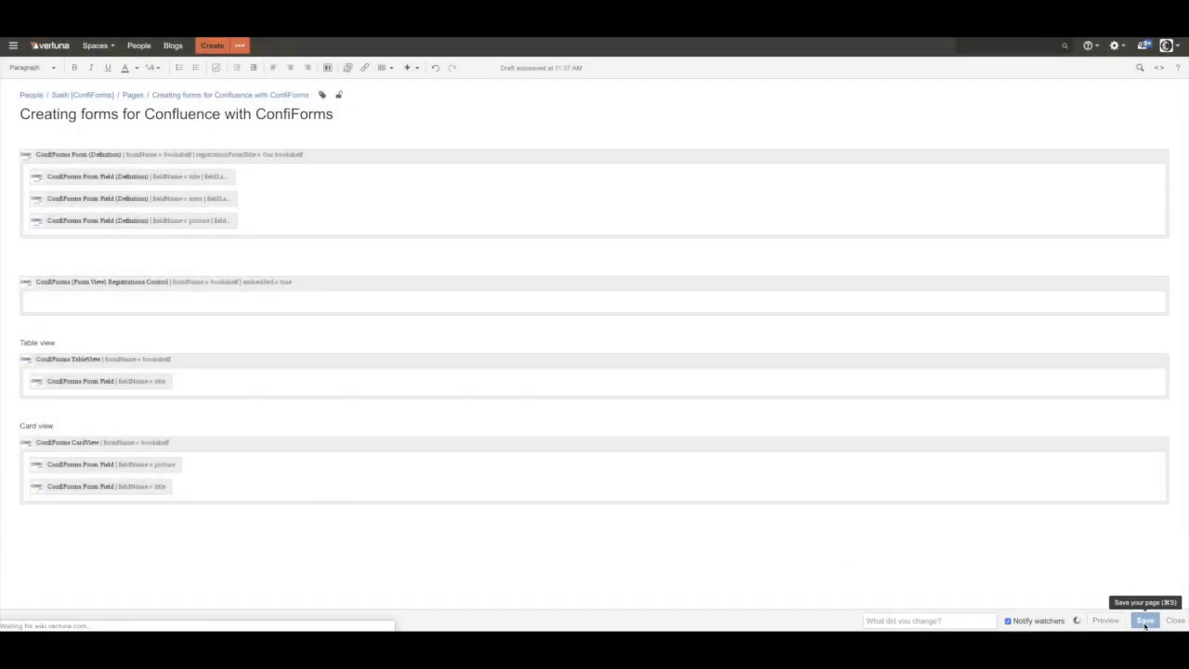